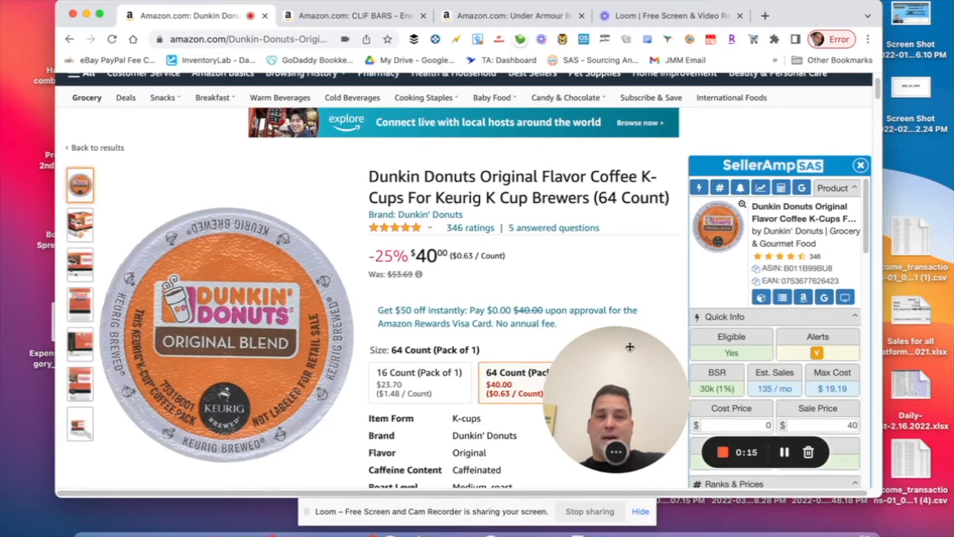
pyautogui.moveTo(630, 346); pyautogui.dragTo(154, 100)
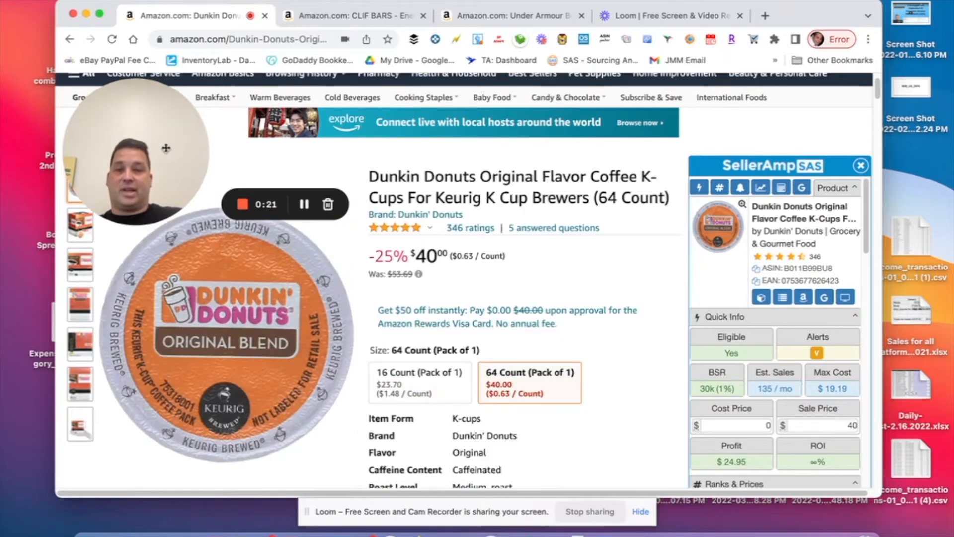
pyautogui.moveTo(157, 136); pyautogui.dragTo(685, 417)
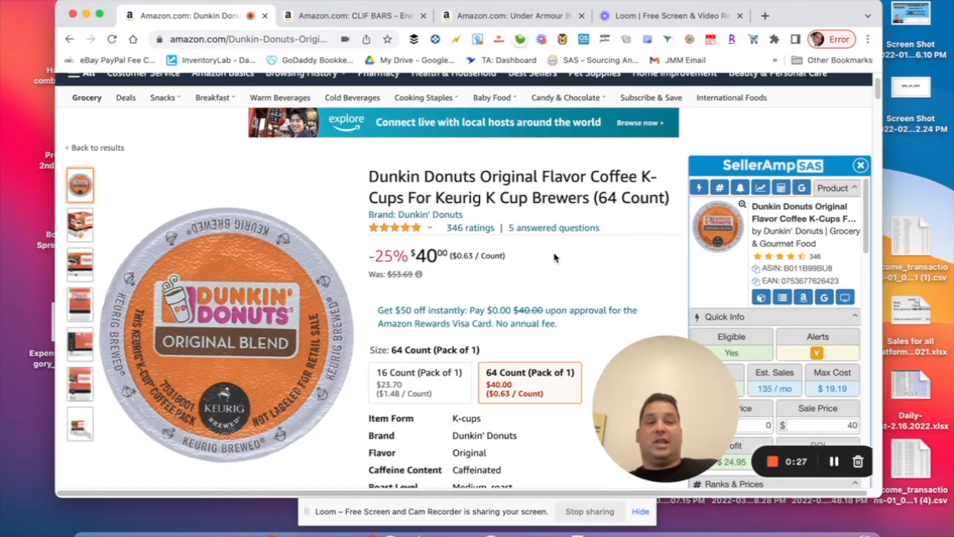
# Review the Dunkin Donuts 64-count K-Cups listing, including its SellerAmp product dimensions and item description.
pyautogui.scroll(-3, 665, 243)
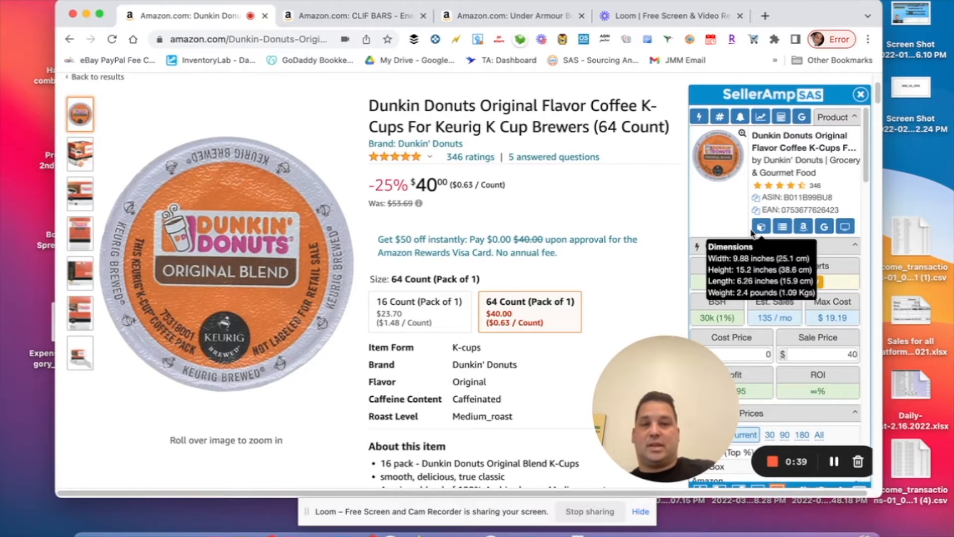
pyautogui.moveTo(770, 230)
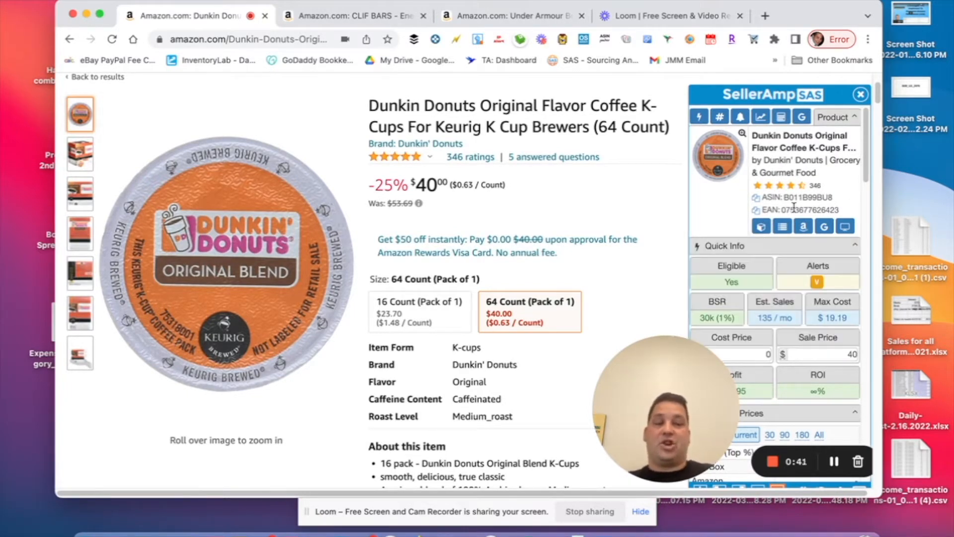
pyautogui.scroll(-8, 419, 312)
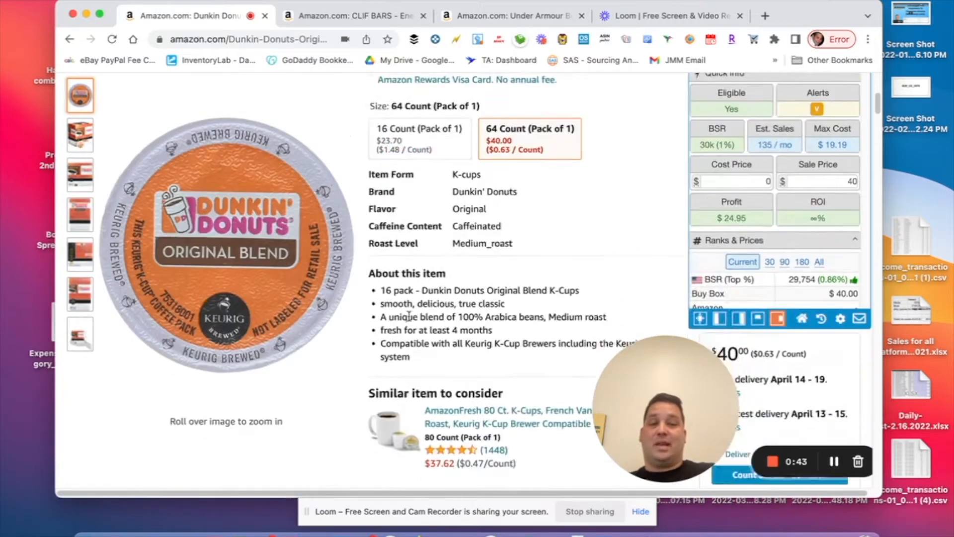
pyautogui.scroll(-7, 419, 312)
pyautogui.scroll(15, 479, 278)
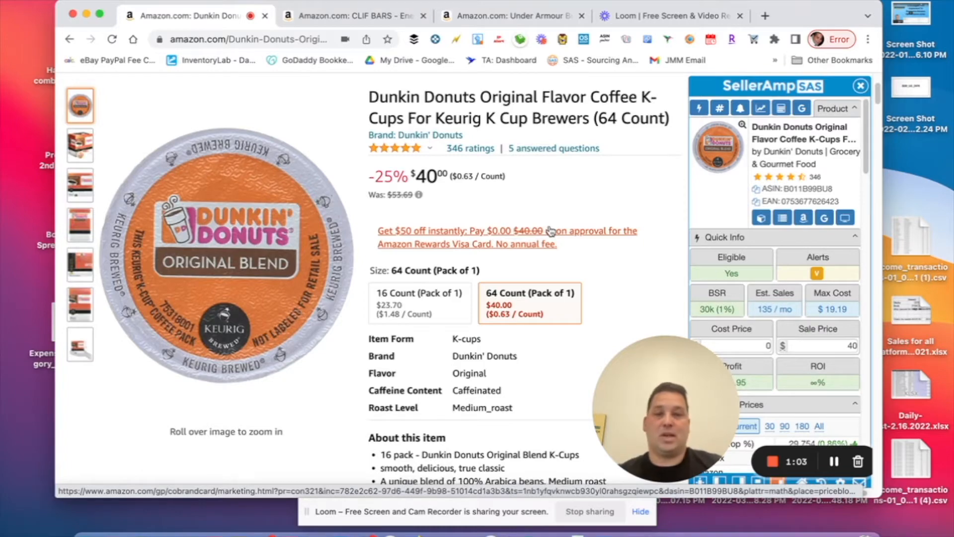
# Show the Keepa price history of the Dunkin Donuts listing and examine its price, sales rank and offer count graphs.
pyautogui.scroll(-5, 443, 246)
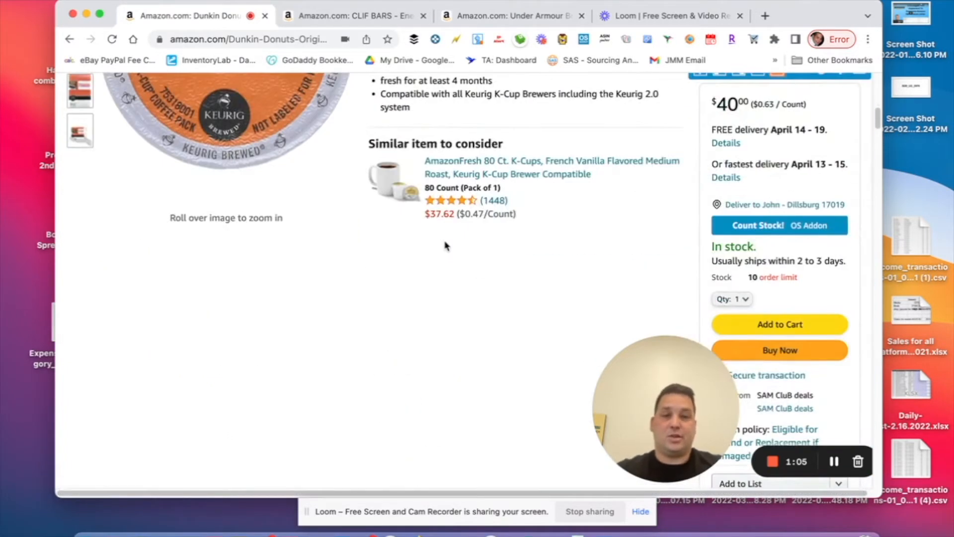
pyautogui.scroll(-3, 445, 245)
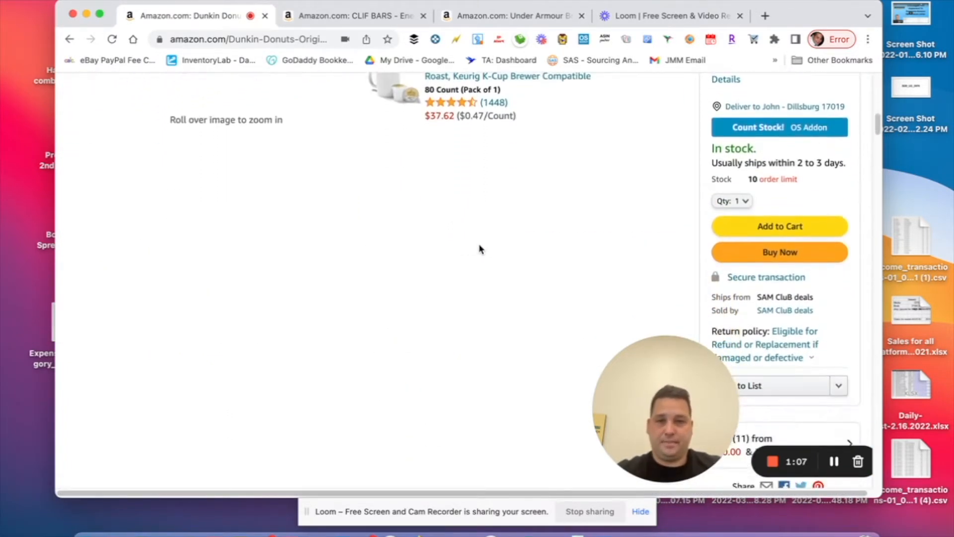
pyautogui.scroll(-3, 480, 247)
pyautogui.scroll(-4, 482, 244)
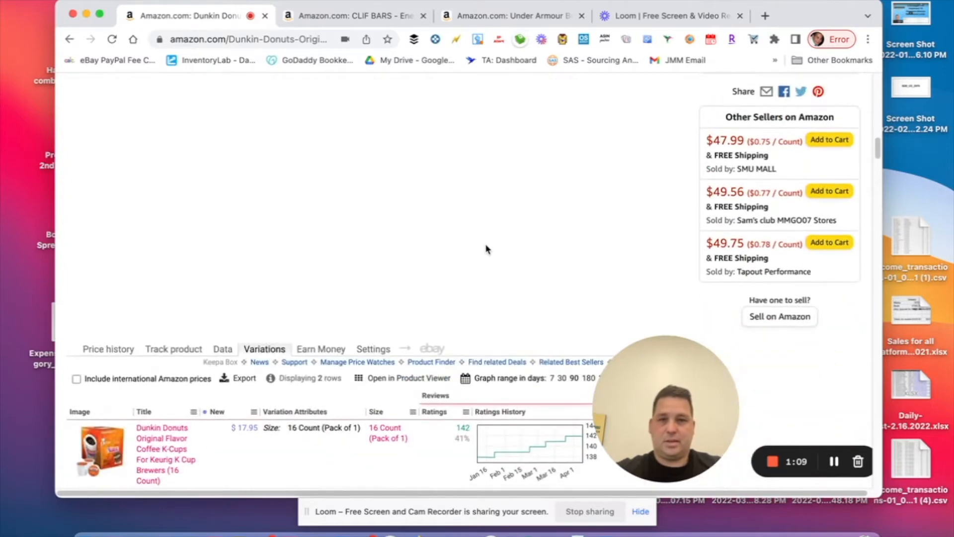
pyautogui.scroll(1, 490, 249)
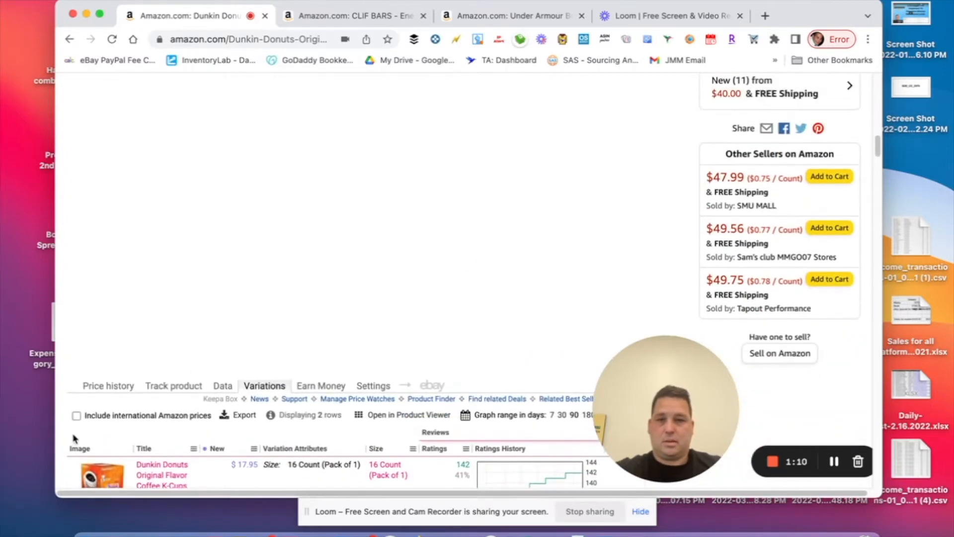
pyautogui.click(107, 387)
pyautogui.scroll(-10, 469, 277)
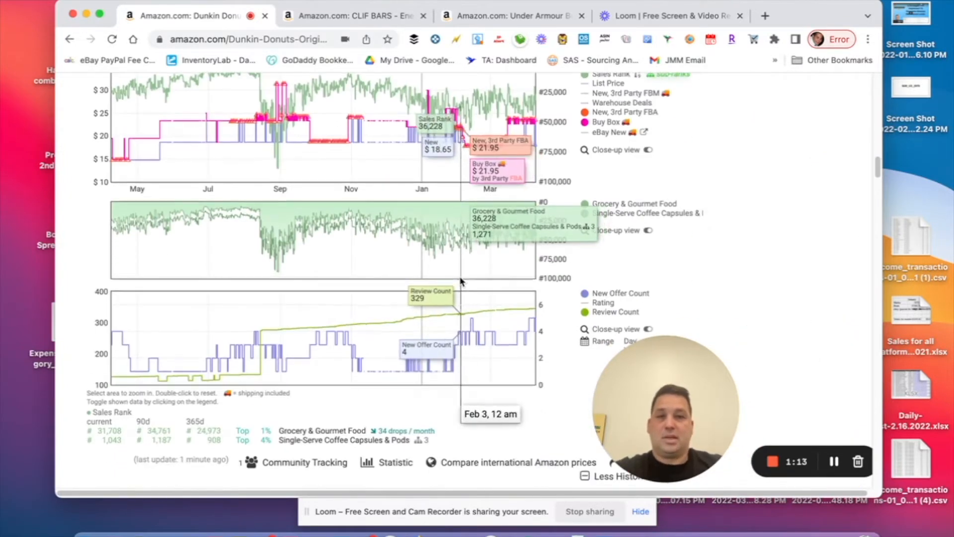
pyautogui.scroll(1, 462, 248)
pyautogui.scroll(2, 452, 161)
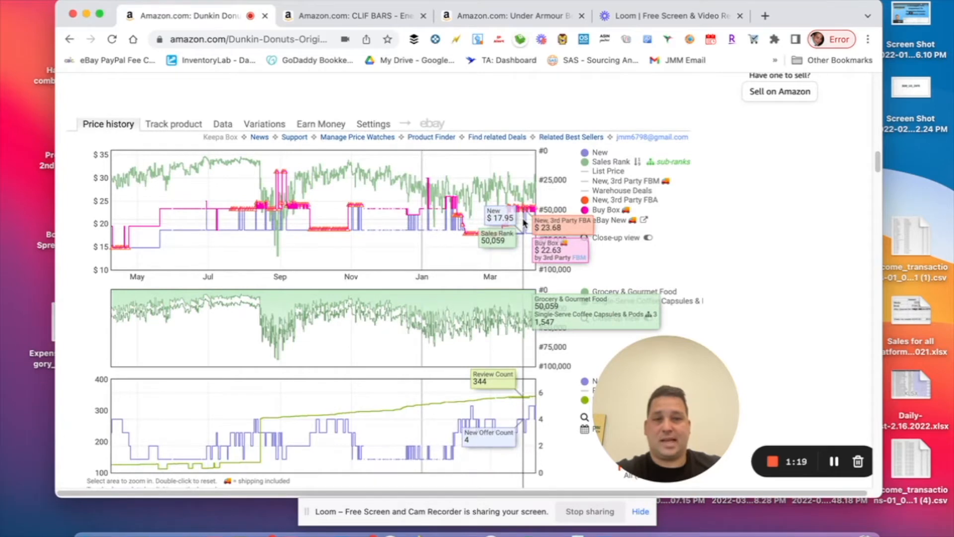
# Check the coffee listing's estimated monthly sales in SellerAmp and compare them with the recent Keepa price and offer history.
pyautogui.scroll(4, 522, 224)
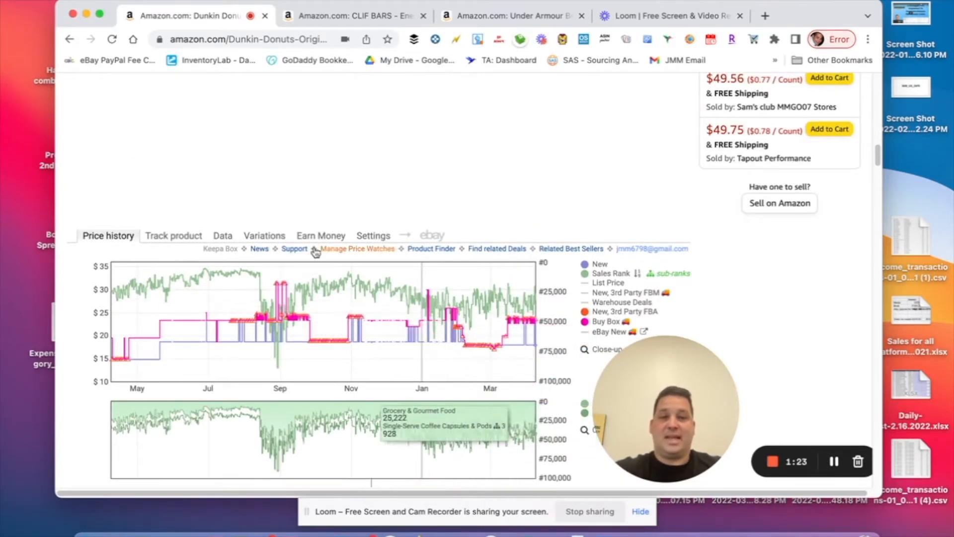
pyautogui.scroll(15, 488, 189)
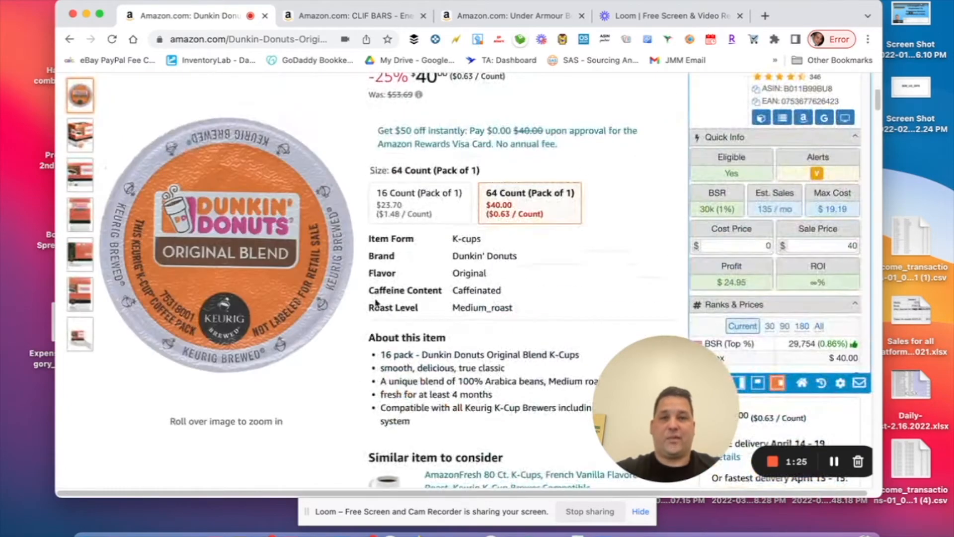
pyautogui.scroll(3, 355, 151)
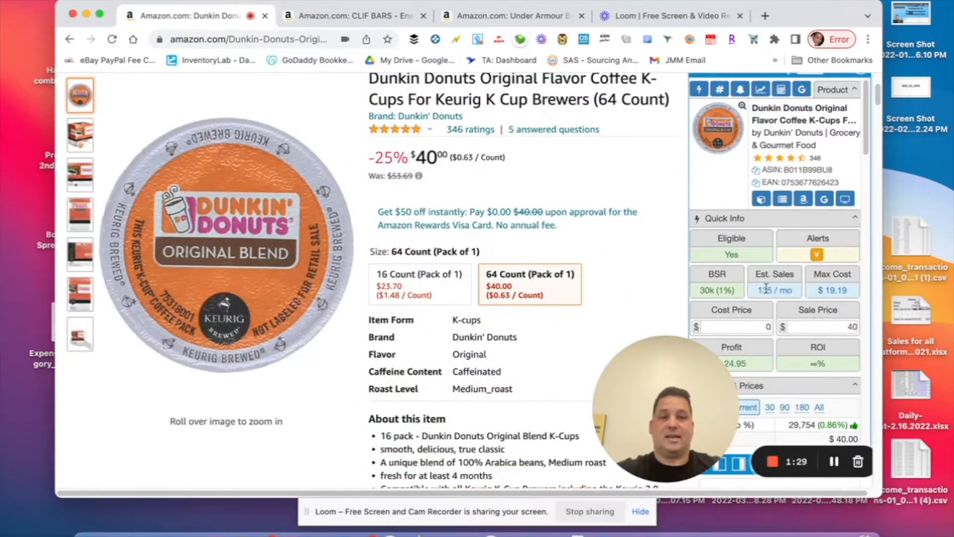
pyautogui.scroll(-10, 396, 265)
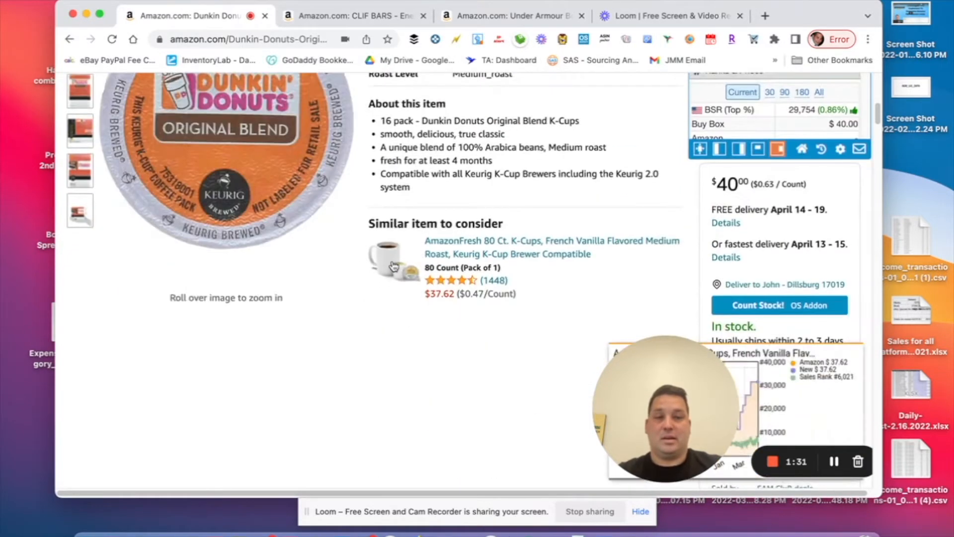
pyautogui.scroll(-10, 428, 261)
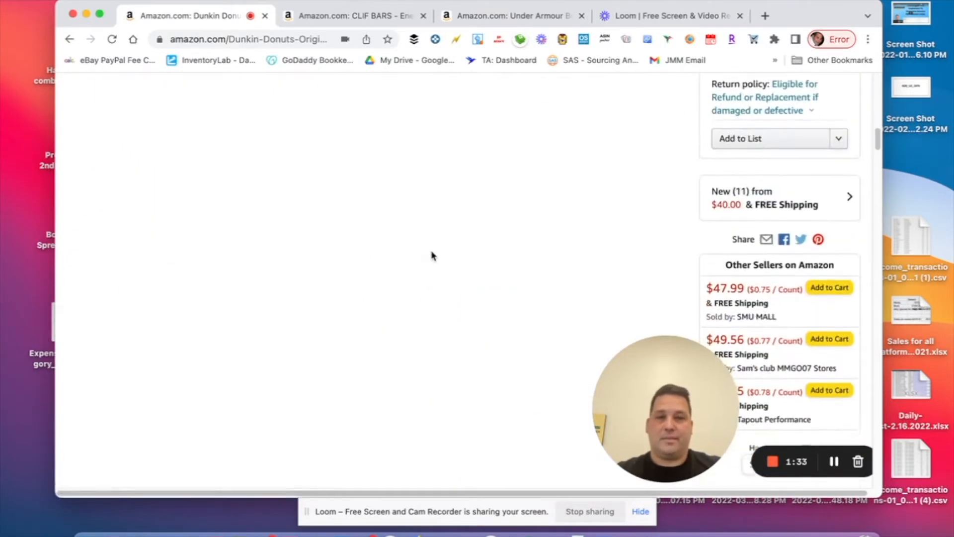
pyautogui.scroll(-5, 431, 256)
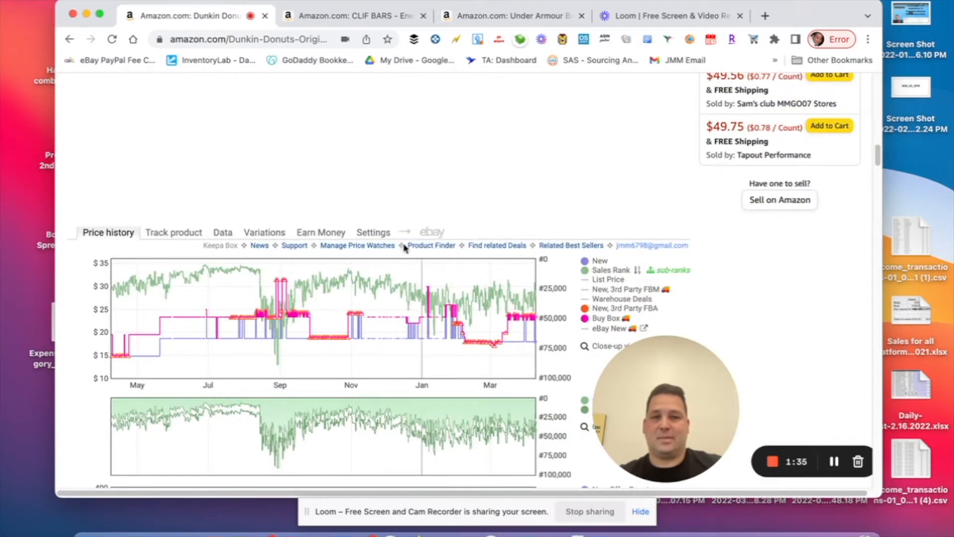
pyautogui.scroll(-5, 507, 331)
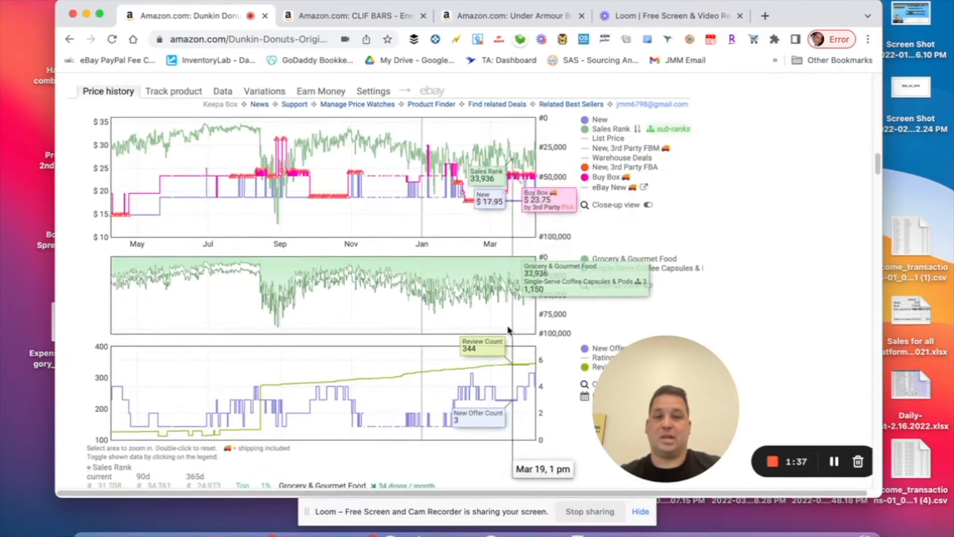
# Show the Keepa variations of the Dunkin Donuts listing and sort them by ratings, highest first.
pyautogui.scroll(4, 509, 333)
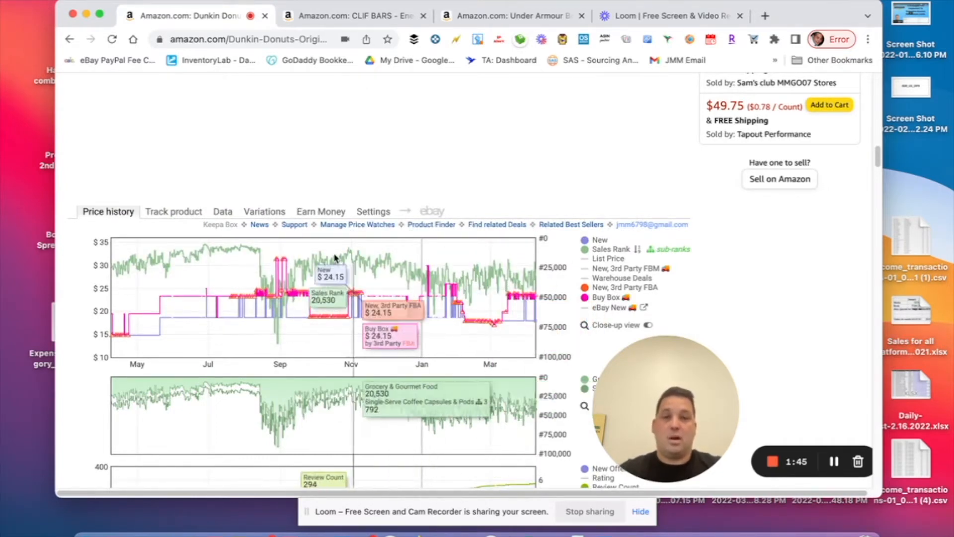
pyautogui.click(265, 212)
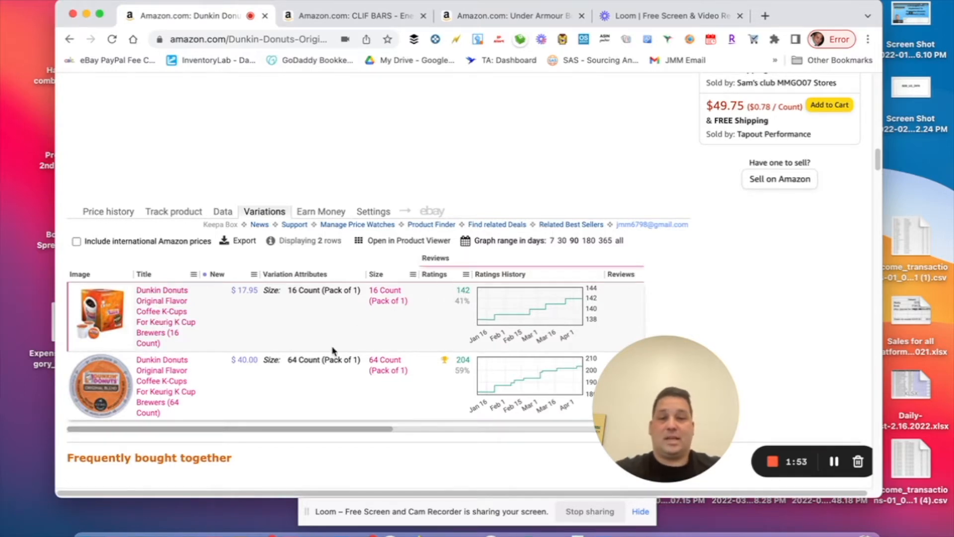
pyautogui.click(433, 277)
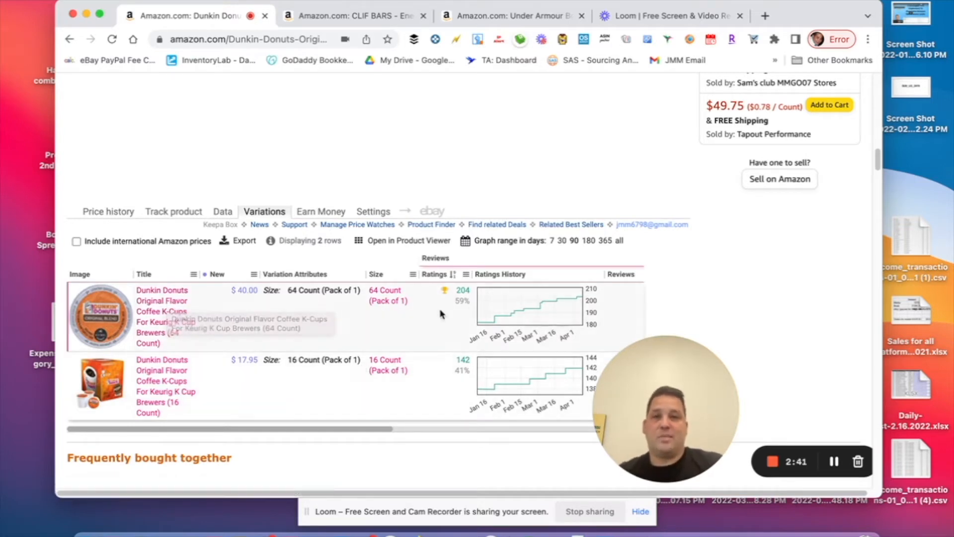
# Switch to the CLIF BARS Cool Mint Chocolate listing and review its size options, item details and SellerAmp quick info.
pyautogui.click(381, 19)
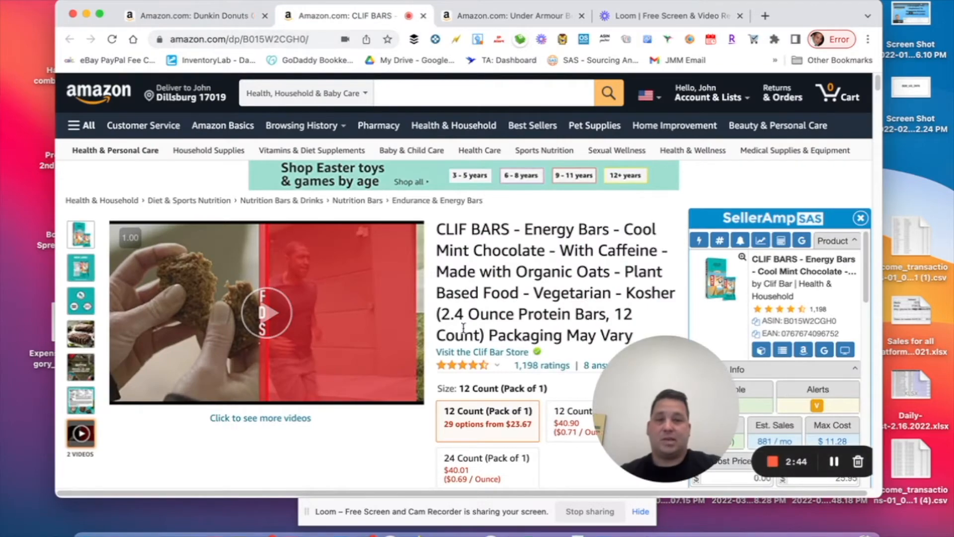
pyautogui.moveTo(650, 378); pyautogui.dragTo(659, 388)
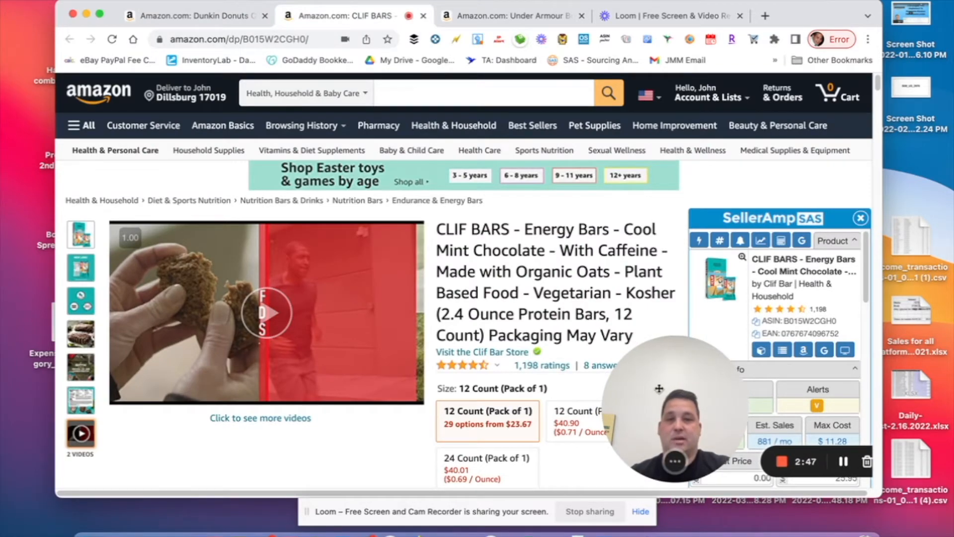
pyautogui.scroll(-4, 501, 305)
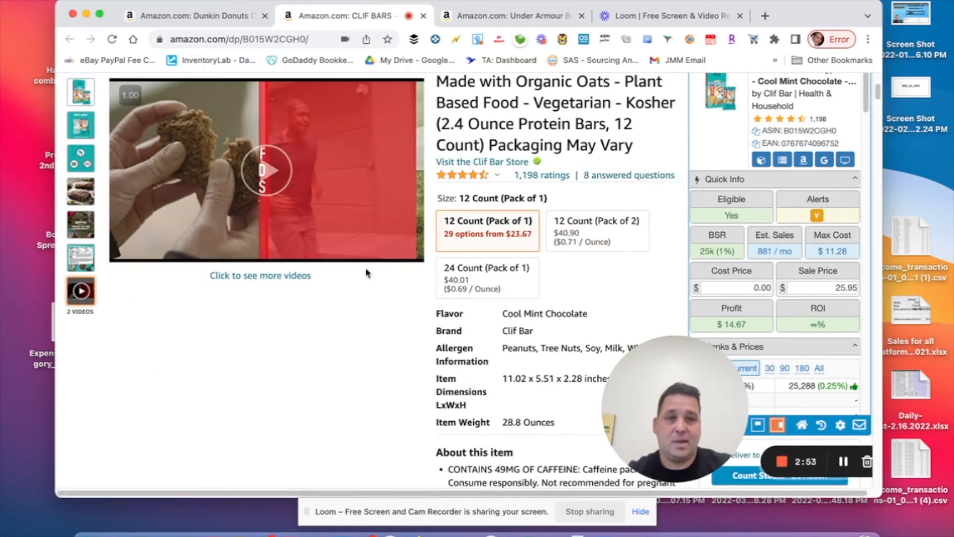
pyautogui.scroll(-5, 361, 393)
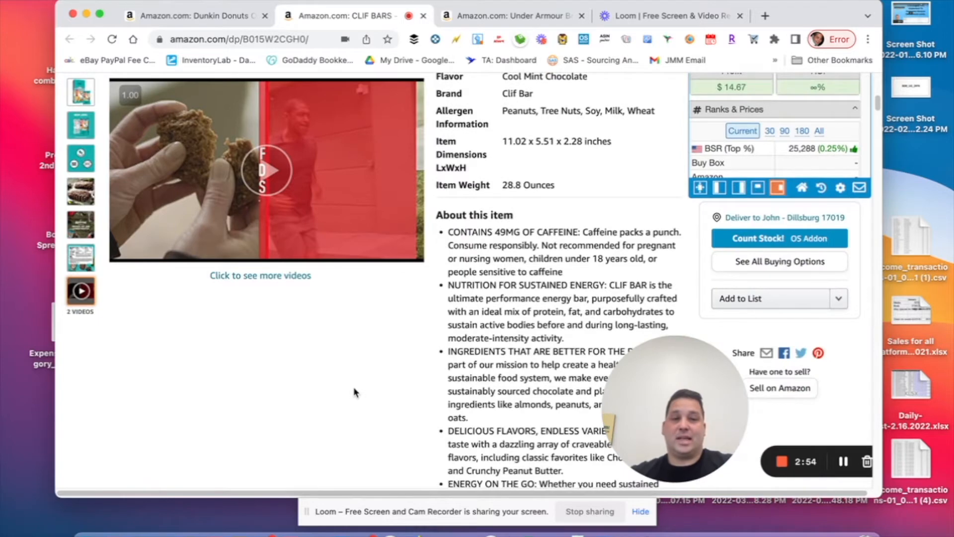
pyautogui.scroll(4, 507, 187)
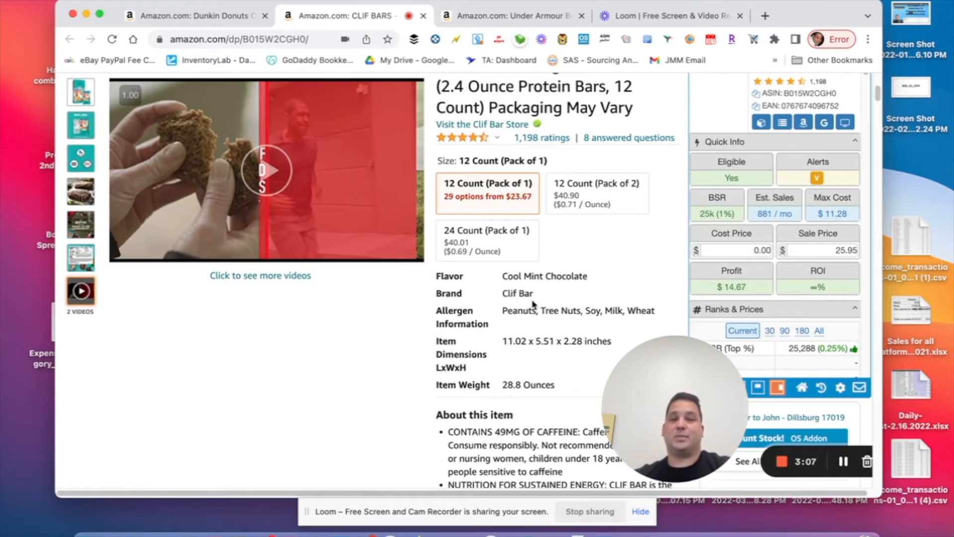
pyautogui.scroll(-2, 383, 396)
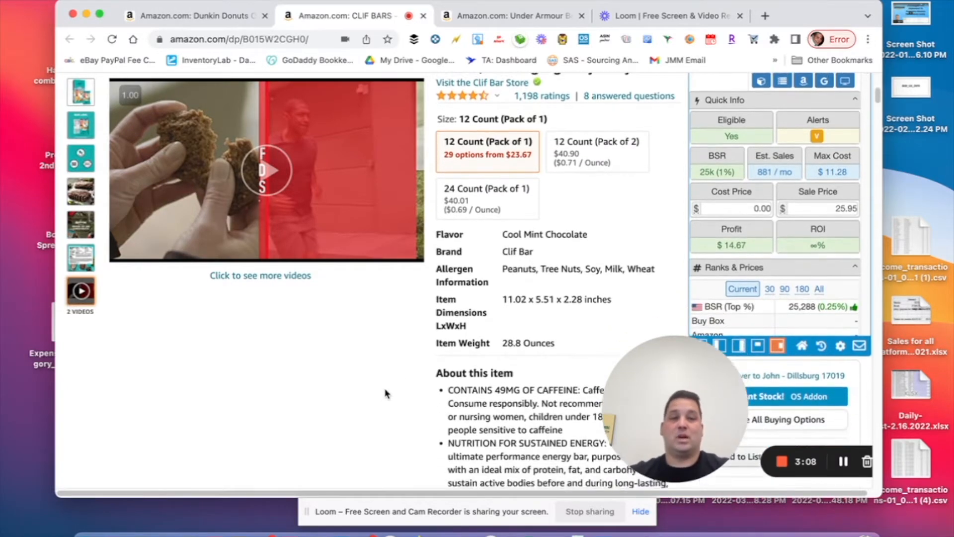
# Examine the Keepa price history and sales rank graphs of the CLIF BARS listing.
pyautogui.scroll(-10, 395, 374)
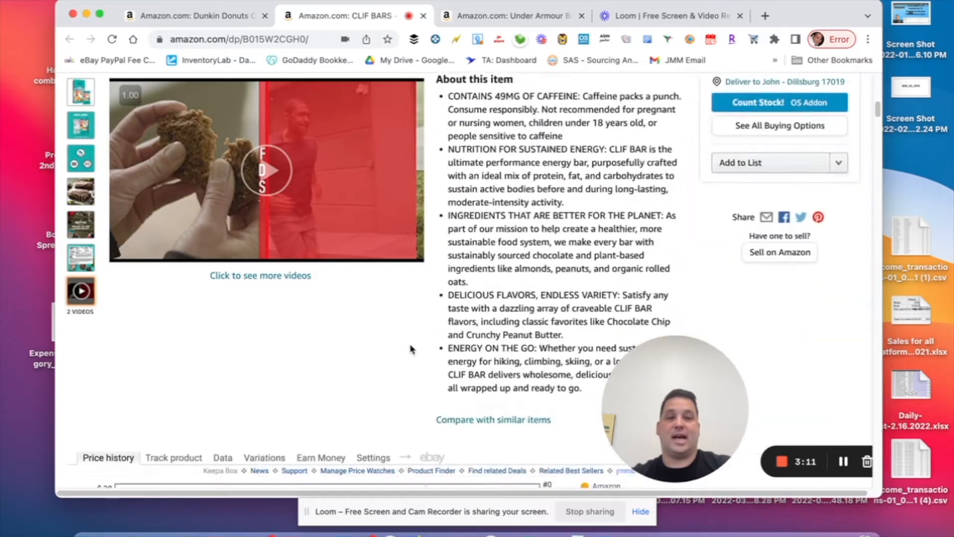
pyautogui.scroll(-2, 342, 349)
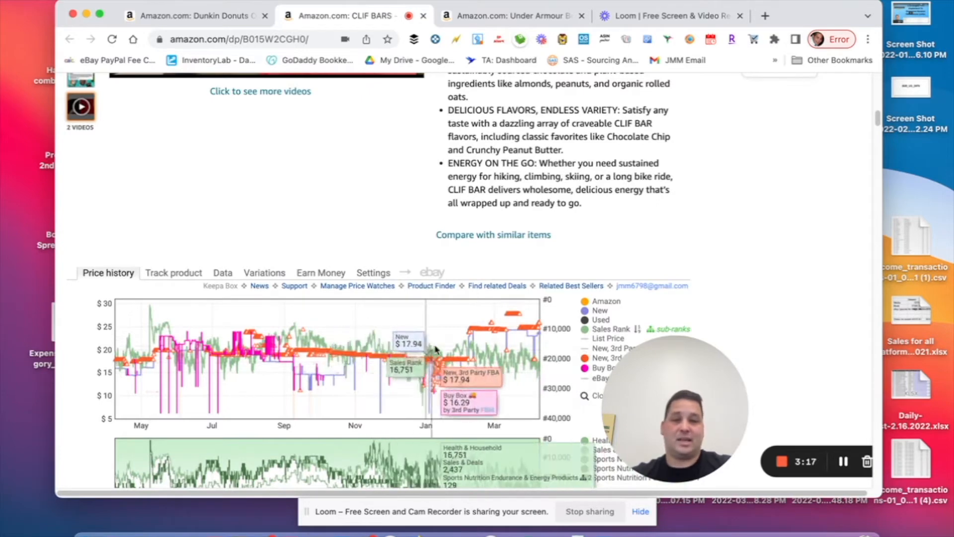
pyautogui.scroll(-6, 464, 341)
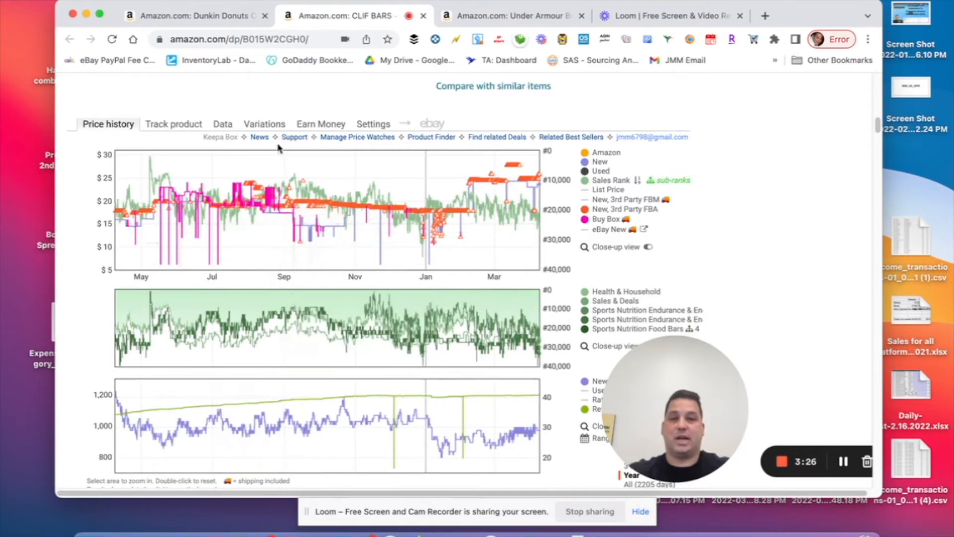
# Show the Keepa variations of the CLIF BARS listing and sort them by ratings, highest first.
pyautogui.click(271, 126)
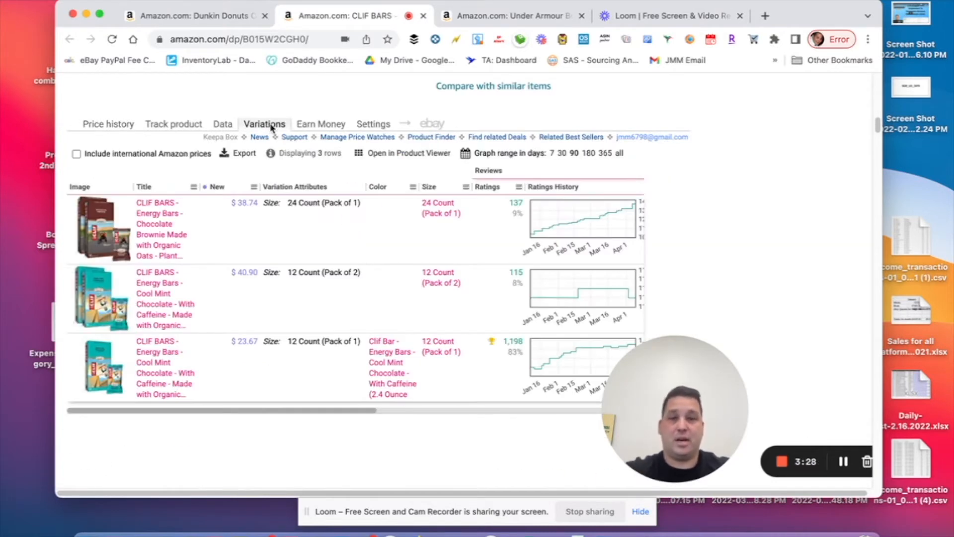
pyautogui.click(487, 188)
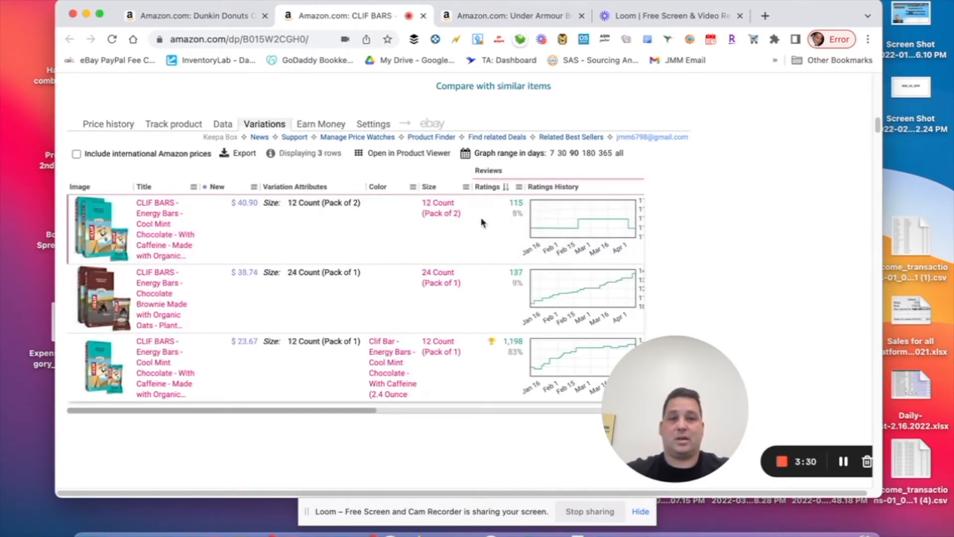
pyautogui.click(484, 191)
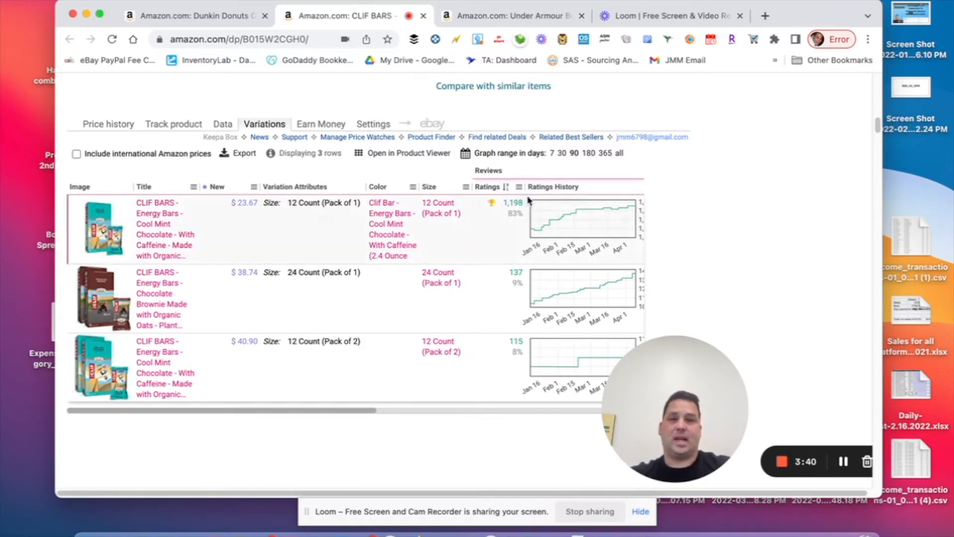
pyautogui.moveTo(604, 210)
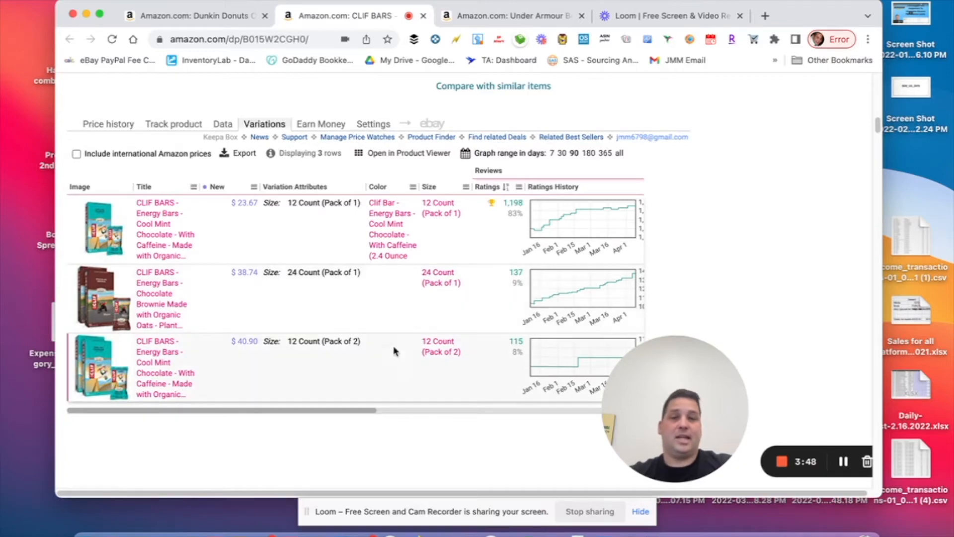
# Compare the CLIF BARS listing's size options and SellerAmp quick info with the ratings of its Keepa variations.
pyautogui.scroll(10, 496, 269)
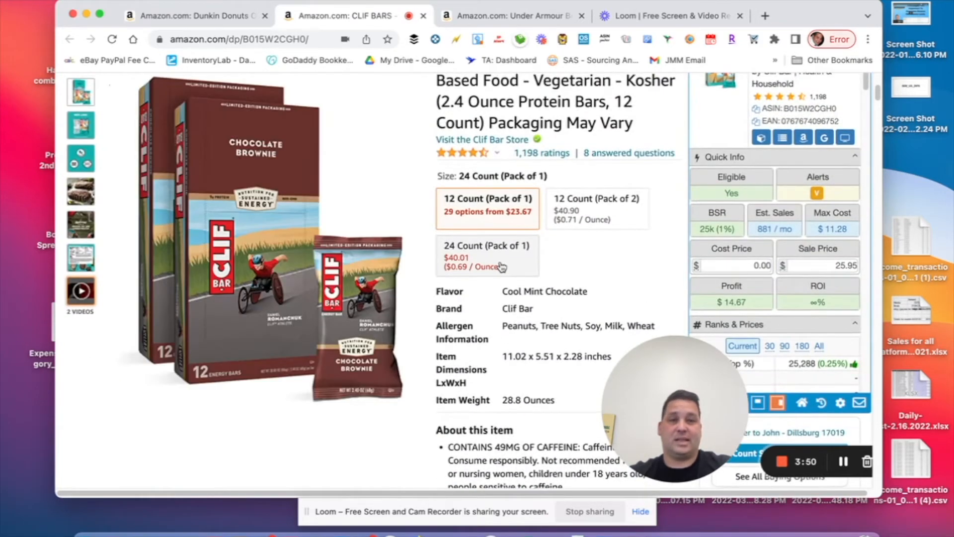
pyautogui.scroll(1, 565, 283)
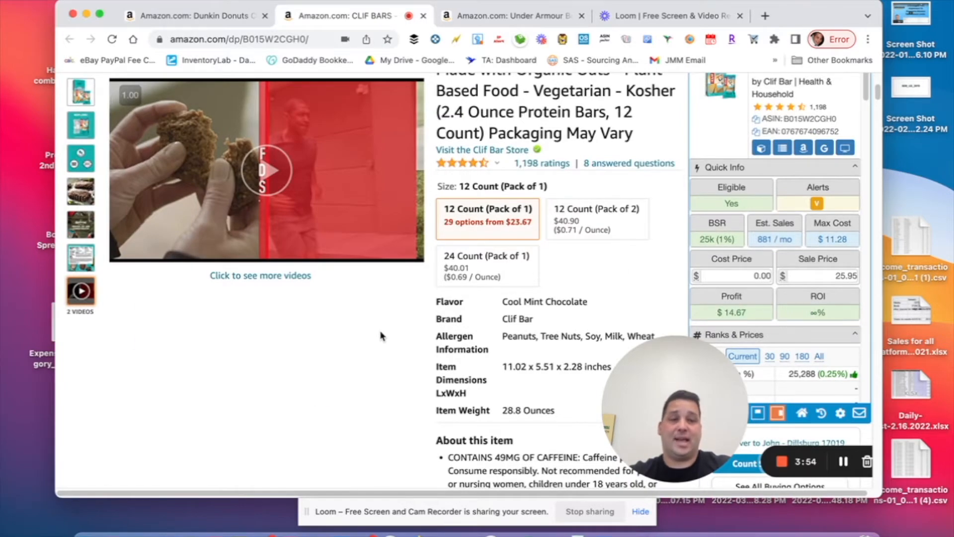
pyautogui.scroll(-10, 380, 336)
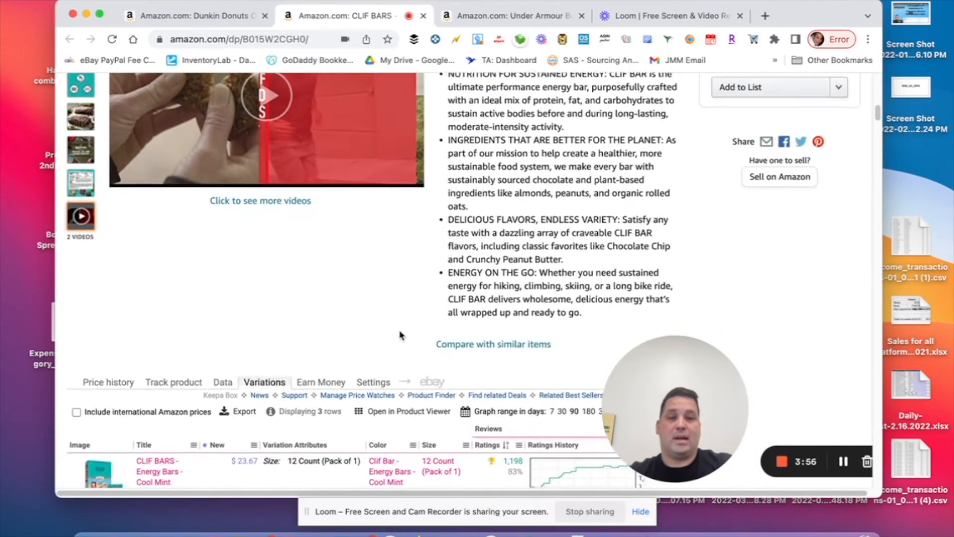
pyautogui.scroll(-10, 401, 335)
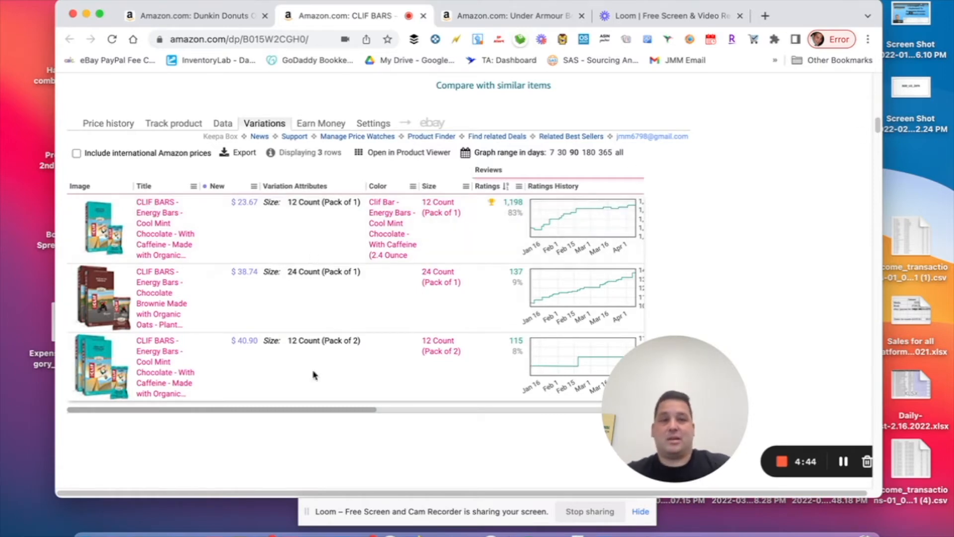
# Switch to the Under Armour boys' T-shirt listing and review its color and size options and SellerAmp quick info.
pyautogui.click(493, 18)
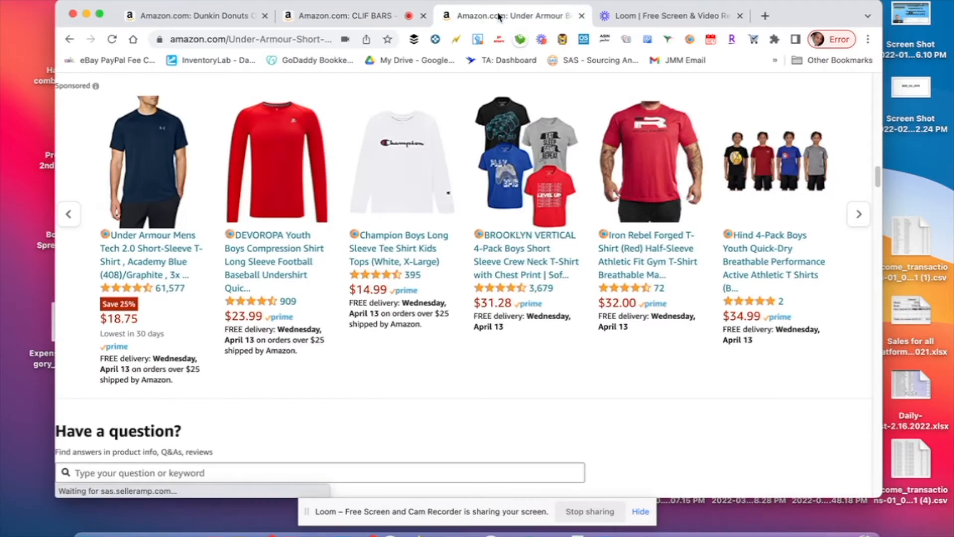
pyautogui.scroll(10, 428, 279)
pyautogui.scroll(15, 428, 280)
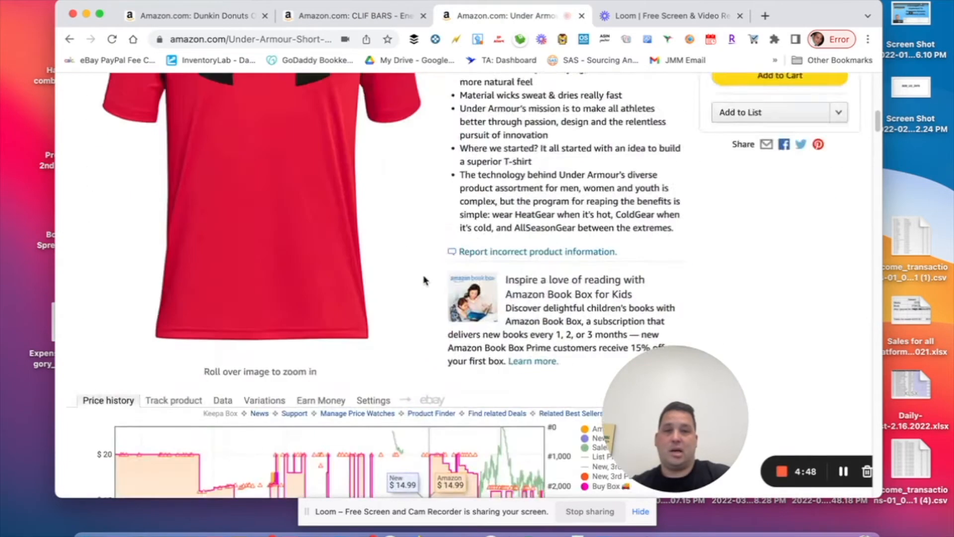
pyautogui.scroll(-5, 489, 273)
pyautogui.scroll(2, 490, 273)
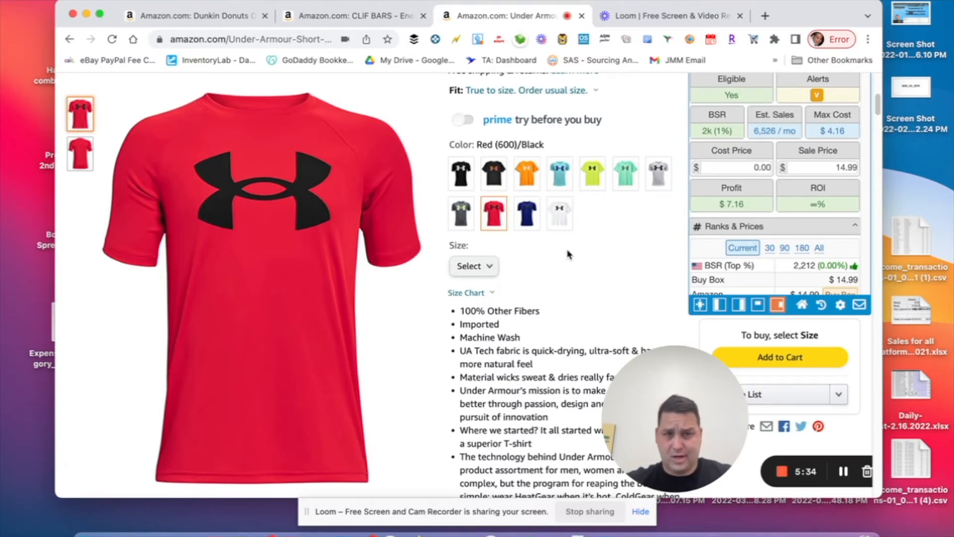
# Examine the Keepa price history and sales rank graphs of the Under Armour listing alongside its SellerAmp ranks.
pyautogui.scroll(-8, 568, 254)
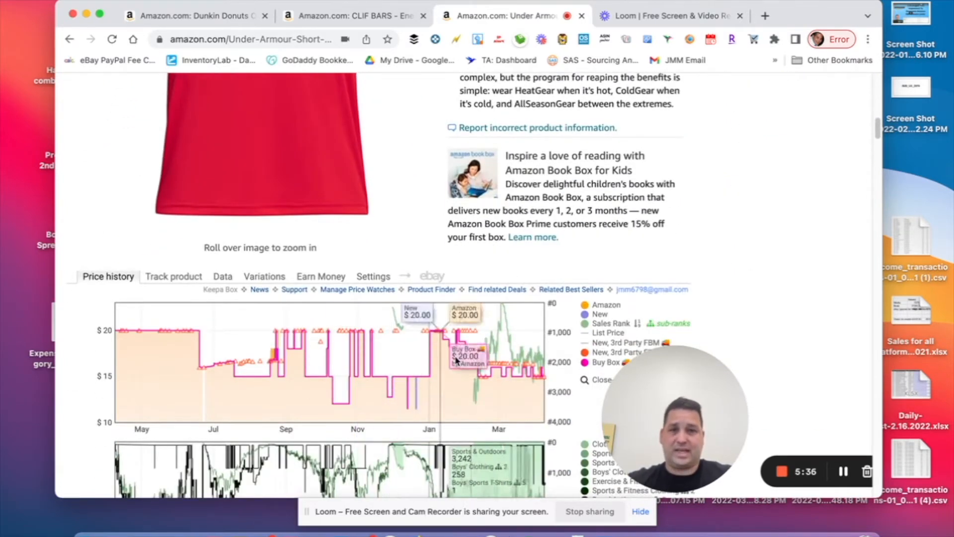
pyautogui.scroll(15, 456, 360)
pyautogui.scroll(-4, 452, 360)
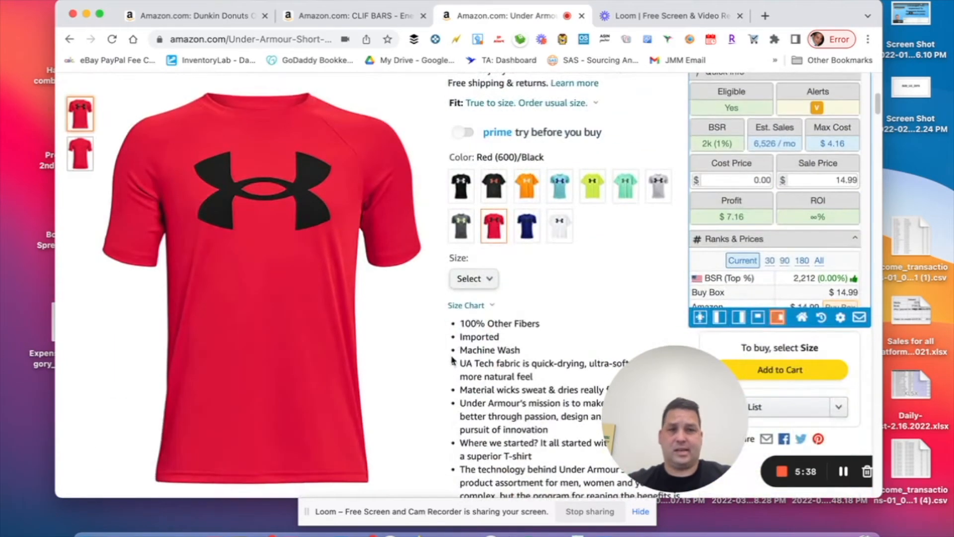
pyautogui.scroll(-8, 452, 358)
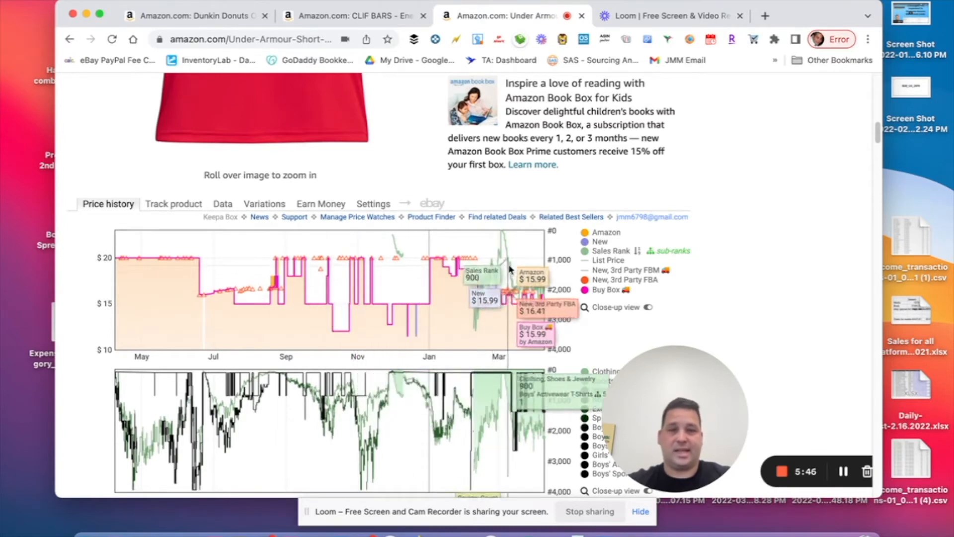
# Show the Keepa variations of the Under Armour listing, sort them by ratings, lowest first, and look through the rows.
pyautogui.click(281, 207)
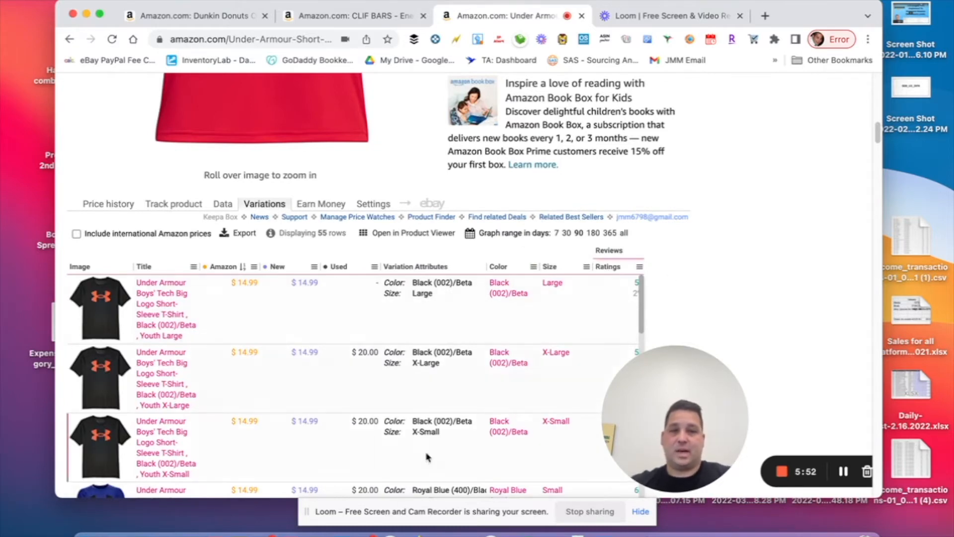
pyautogui.scroll(-1, 547, 323)
pyautogui.click(608, 243)
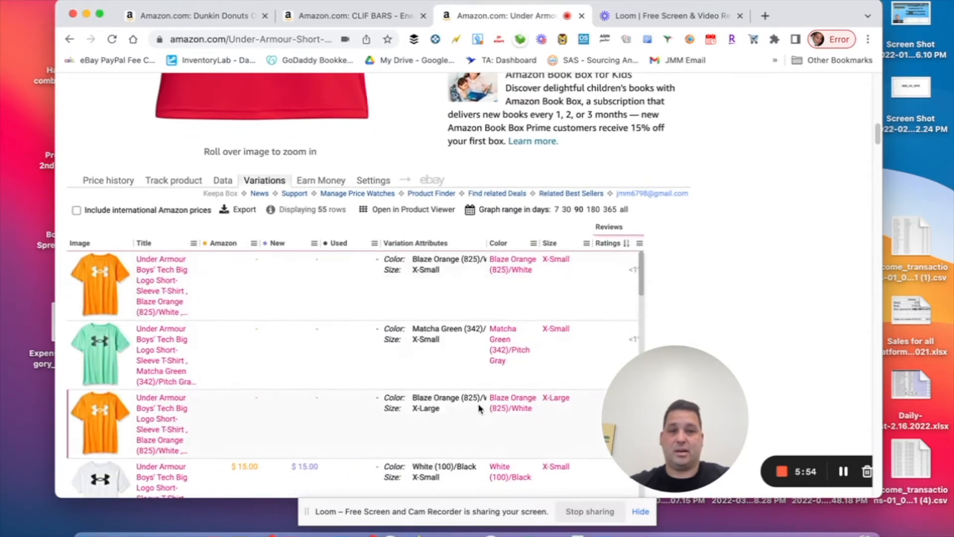
pyautogui.scroll(-3, 477, 407)
pyautogui.scroll(-5, 467, 398)
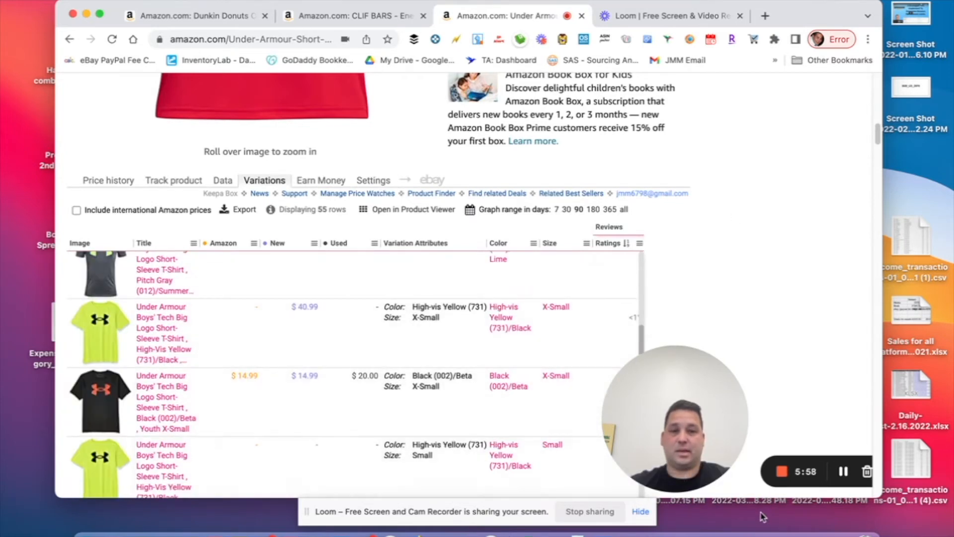
# Enlarge the browser window, move the webcam bubble off the table and narrow the Variation Attributes column to expose the ratings.
pyautogui.moveTo(742, 501); pyautogui.dragTo(745, 534)
pyautogui.moveTo(803, 21); pyautogui.dragTo(804, 8)
pyautogui.scroll(-10, 367, 386)
pyautogui.scroll(-10, 367, 385)
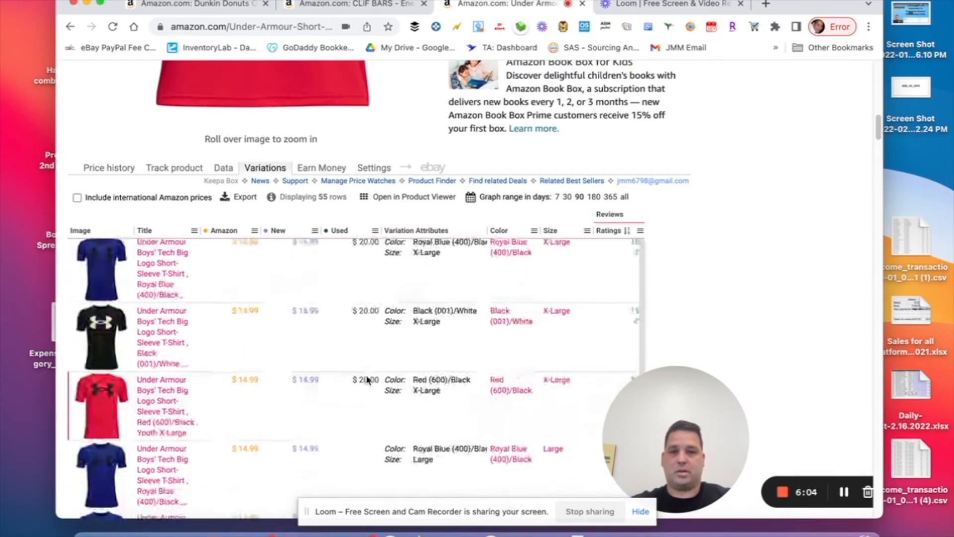
pyautogui.moveTo(698, 410); pyautogui.dragTo(816, 287)
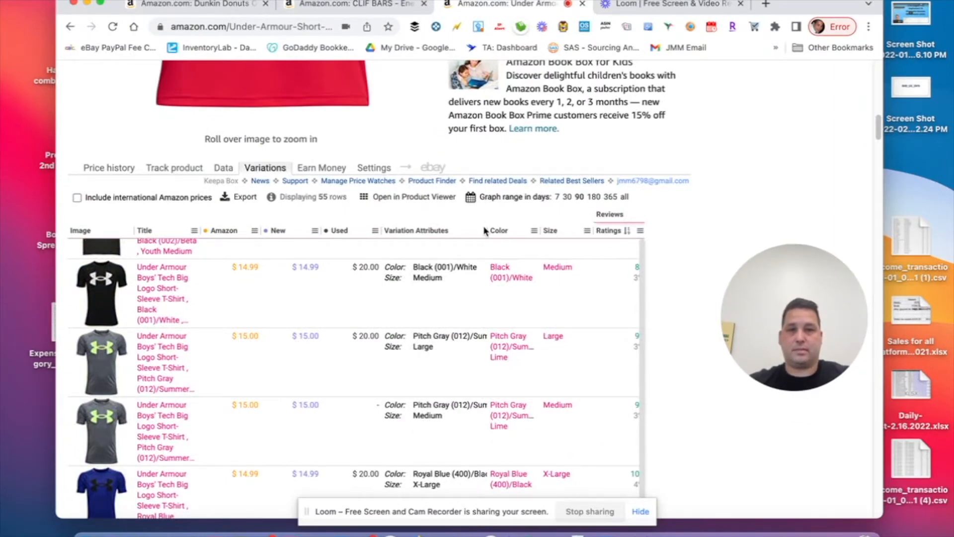
pyautogui.moveTo(485, 228); pyautogui.dragTo(462, 227)
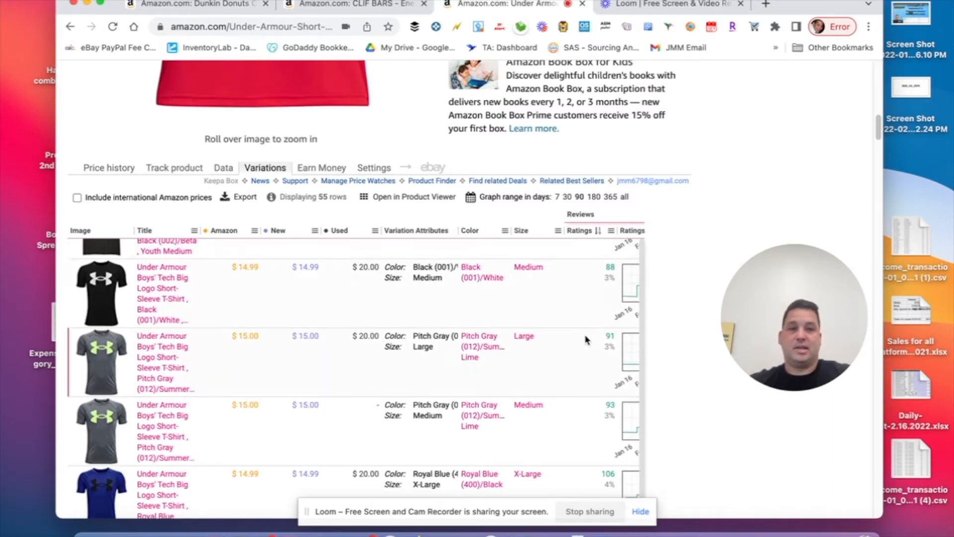
# Re-sort the Under Armour variations by ratings, highest first.
pyautogui.scroll(-10, 522, 330)
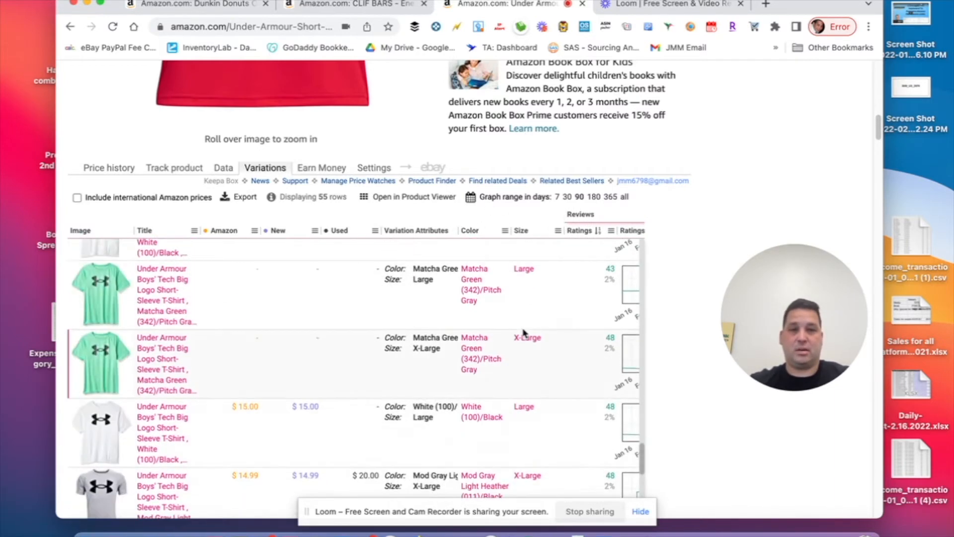
pyautogui.scroll(15, 522, 334)
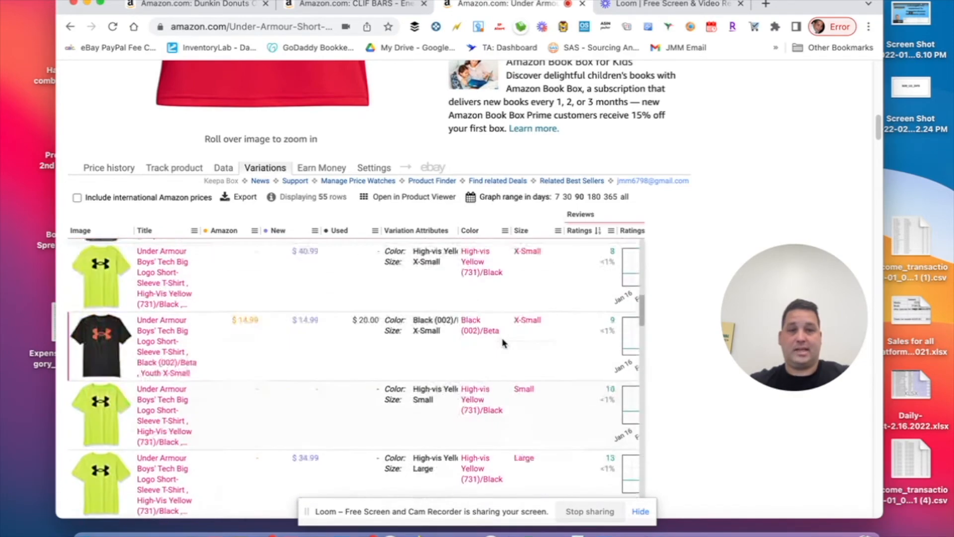
pyautogui.scroll(10, 499, 346)
pyautogui.scroll(-12, 517, 328)
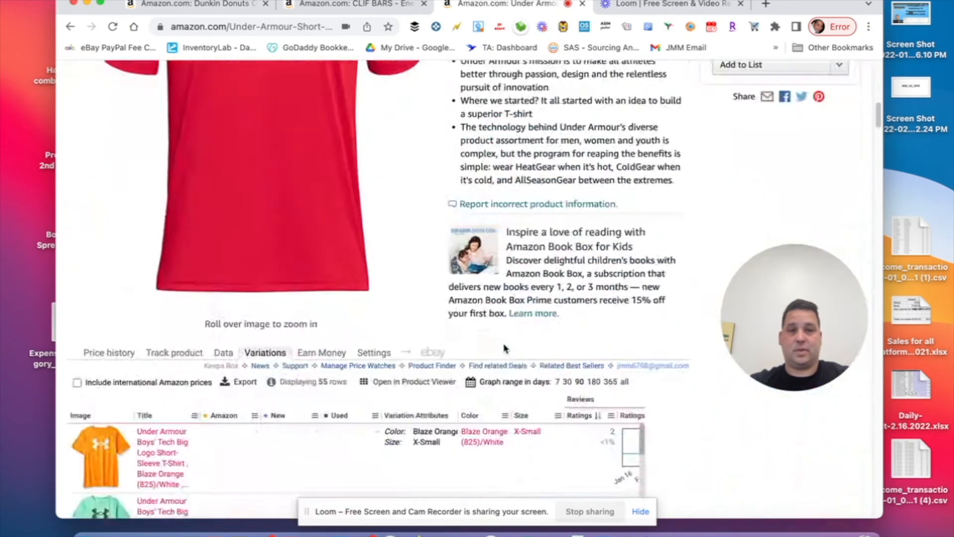
pyautogui.scroll(1, 529, 317)
pyautogui.click(580, 155)
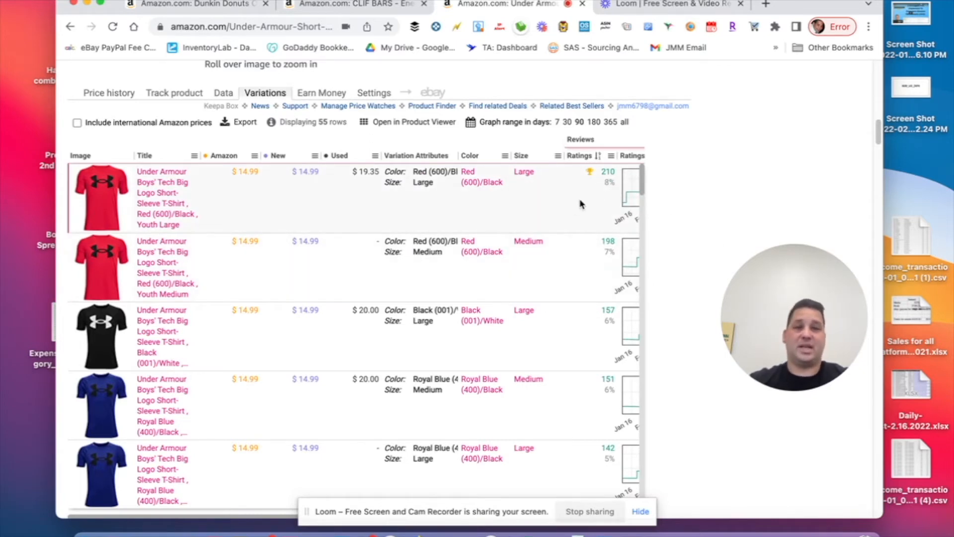
# Check the Under Armour listing's color options and SellerAmp quick info against its highest-rated variations.
pyautogui.scroll(9, 579, 199)
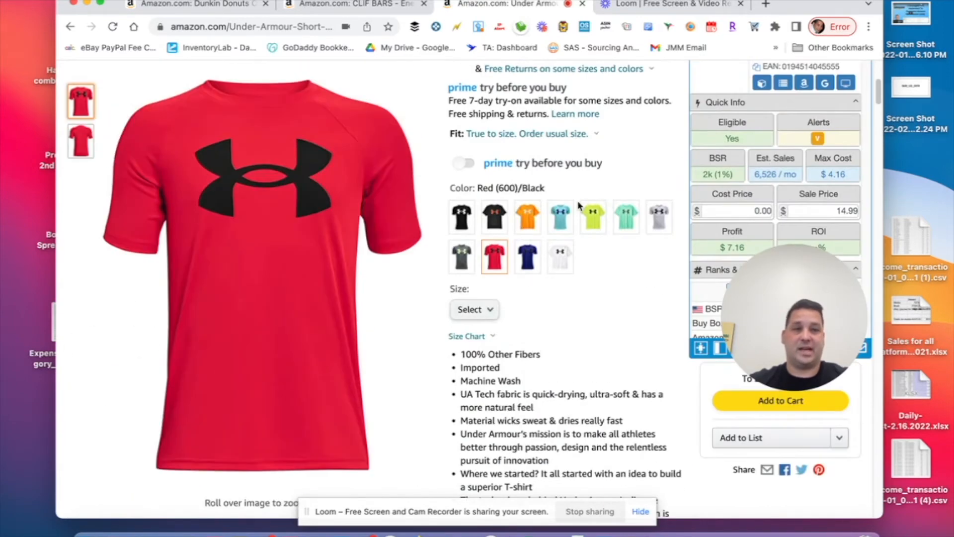
pyautogui.scroll(1, 580, 205)
pyautogui.scroll(-10, 583, 205)
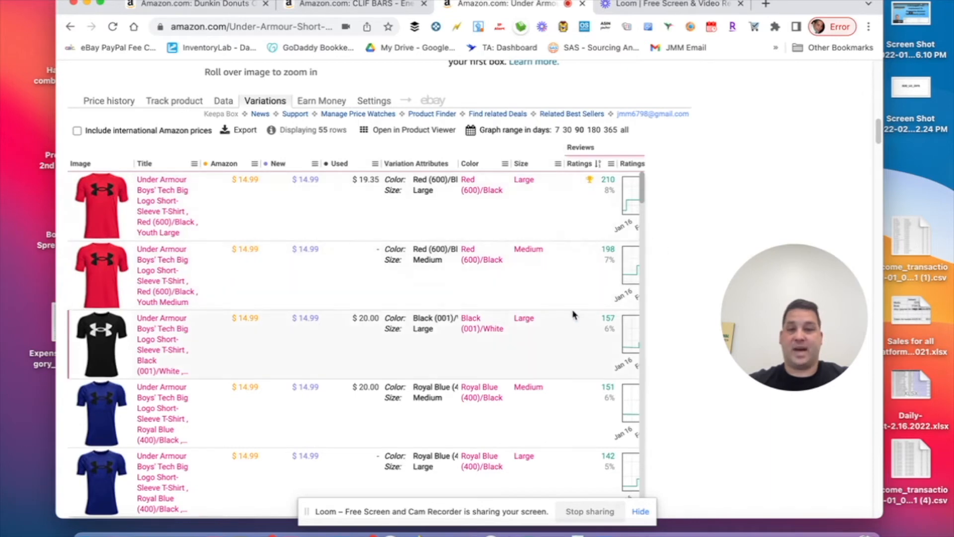
# Compare the colors, sizes, Amazon and New prices and ratings of the Under Armour variations, from highest-rated down to low-rated ones.
pyautogui.scroll(-5, 543, 298)
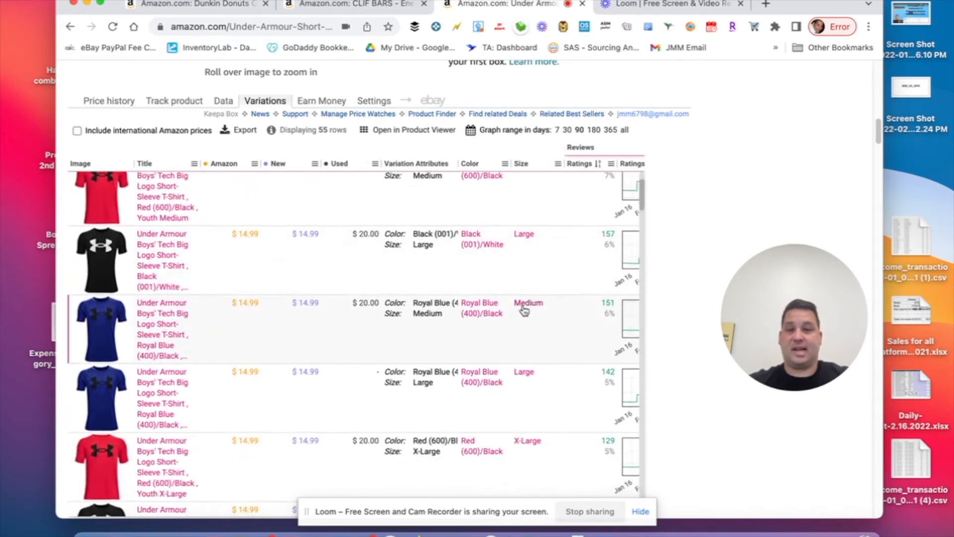
pyautogui.scroll(-1, 523, 312)
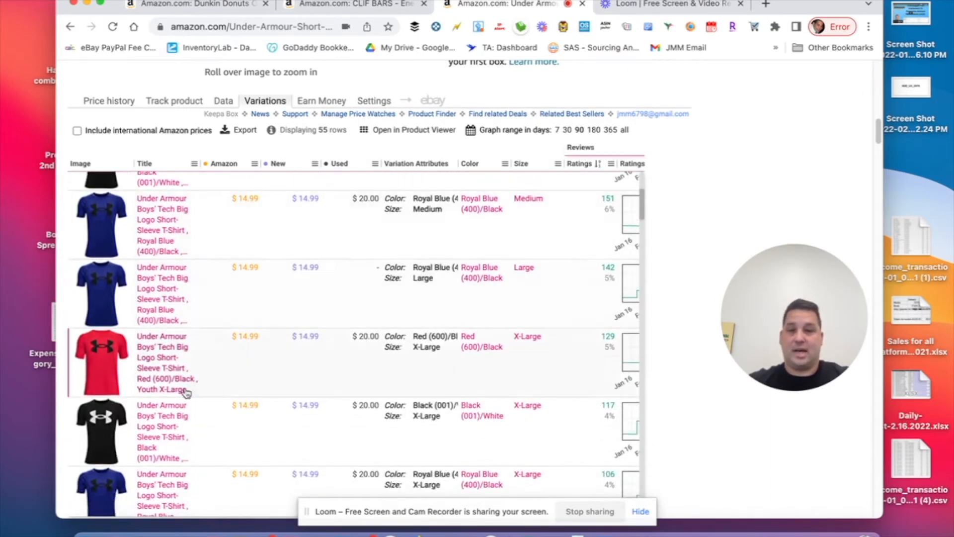
pyautogui.scroll(-1, 200, 340)
pyautogui.scroll(-6, 293, 258)
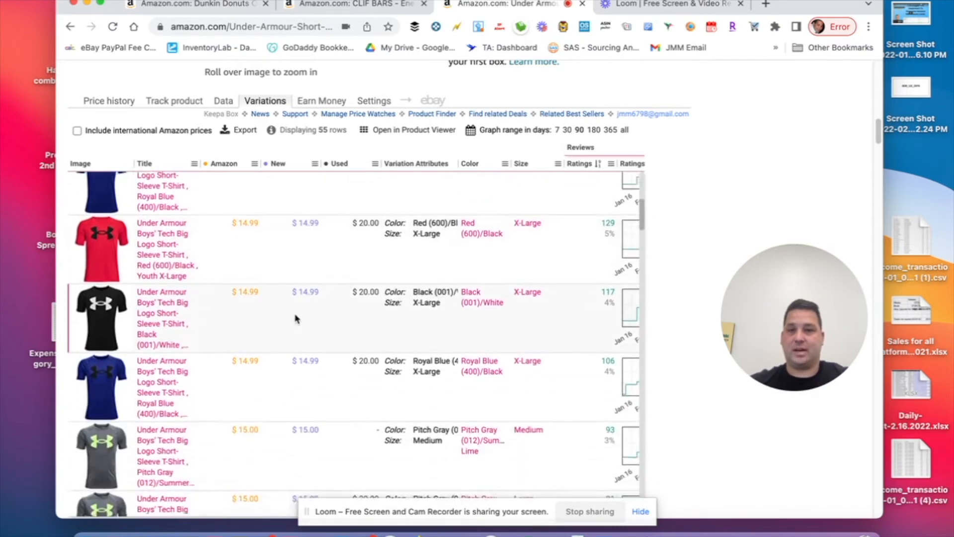
pyautogui.scroll(-6, 294, 378)
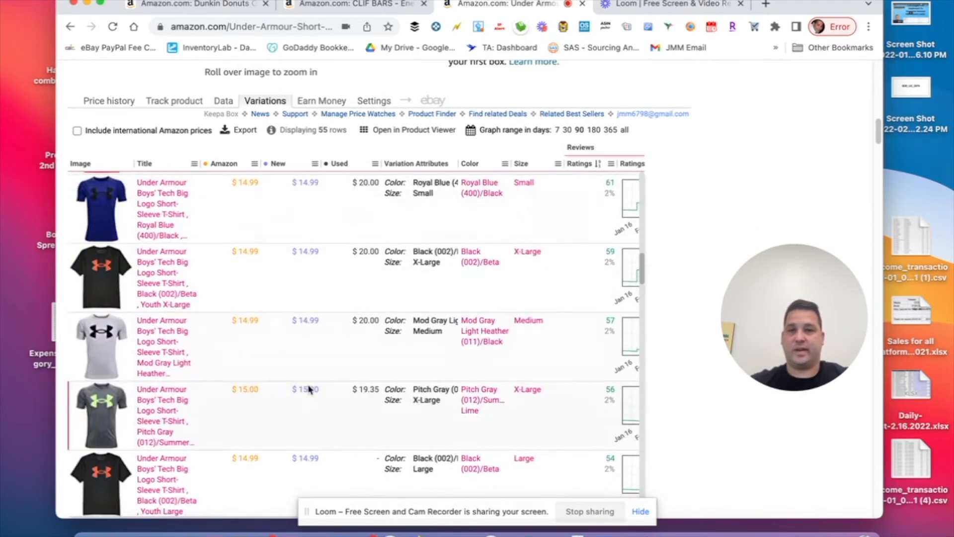
pyautogui.scroll(-4, 303, 387)
pyautogui.scroll(-1, 294, 386)
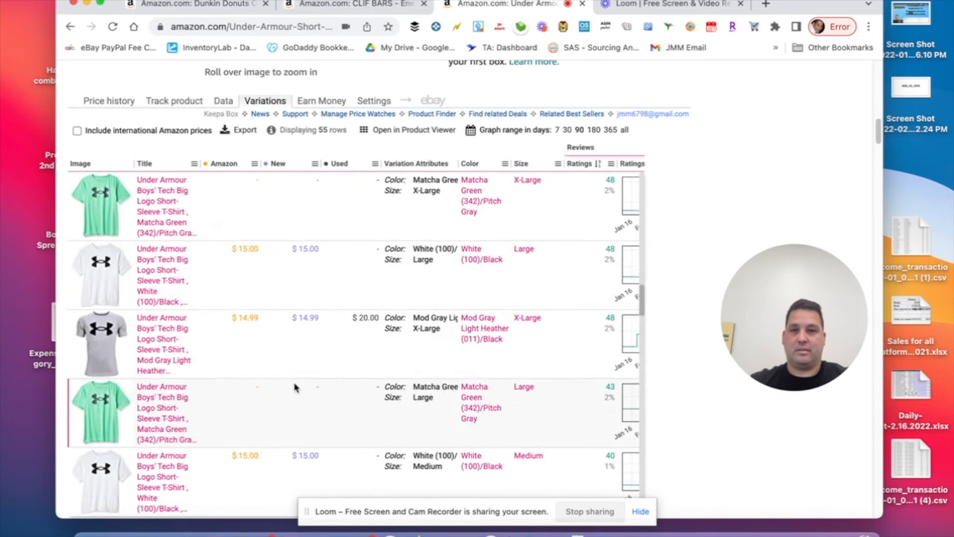
pyautogui.scroll(5, 294, 386)
pyautogui.scroll(-15, 293, 386)
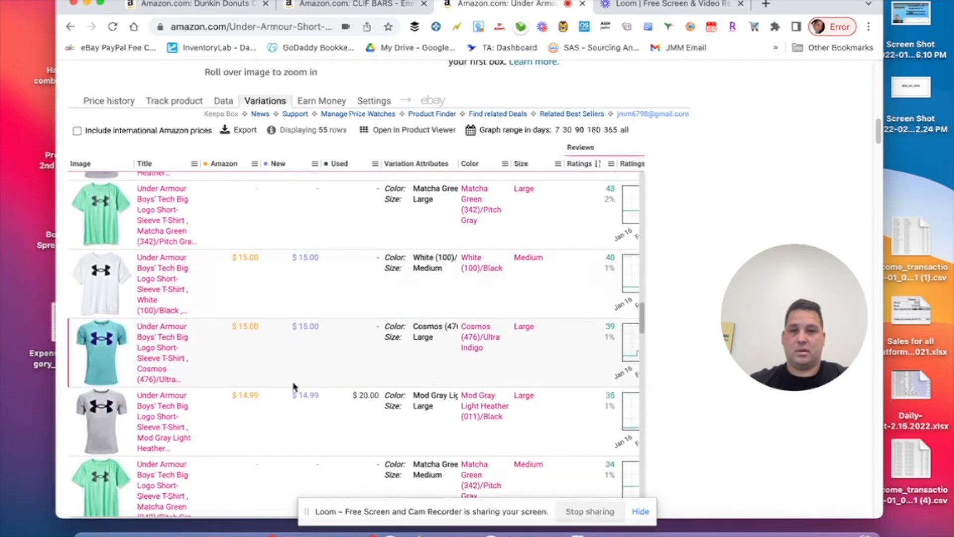
pyautogui.scroll(-5, 293, 386)
pyautogui.scroll(4, 292, 386)
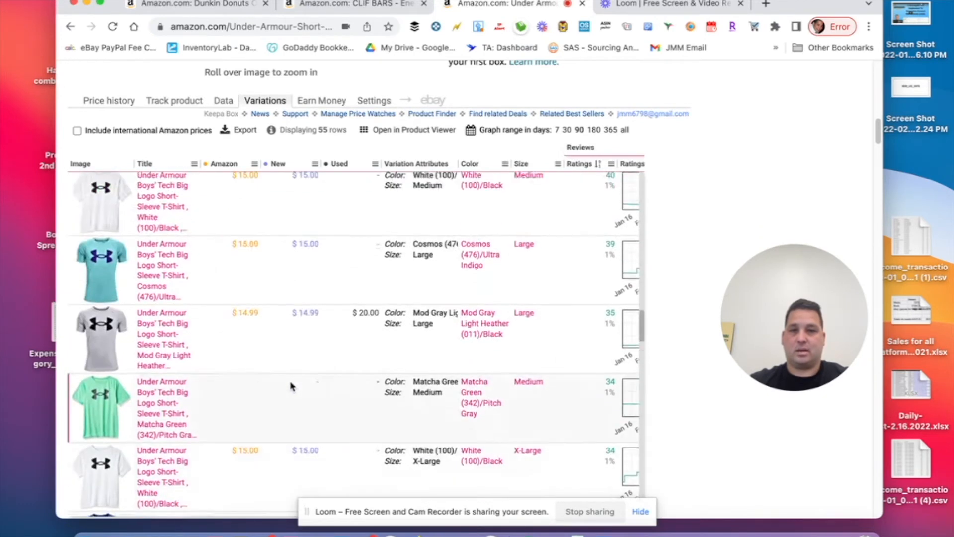
pyautogui.scroll(5, 292, 386)
pyautogui.scroll(-3, 248, 410)
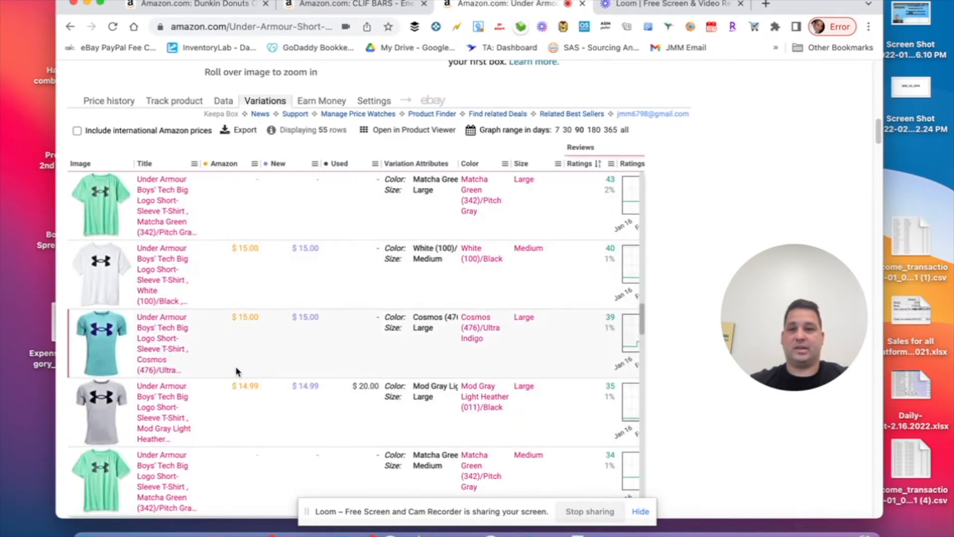
pyautogui.scroll(-10, 236, 364)
pyautogui.scroll(-3, 293, 353)
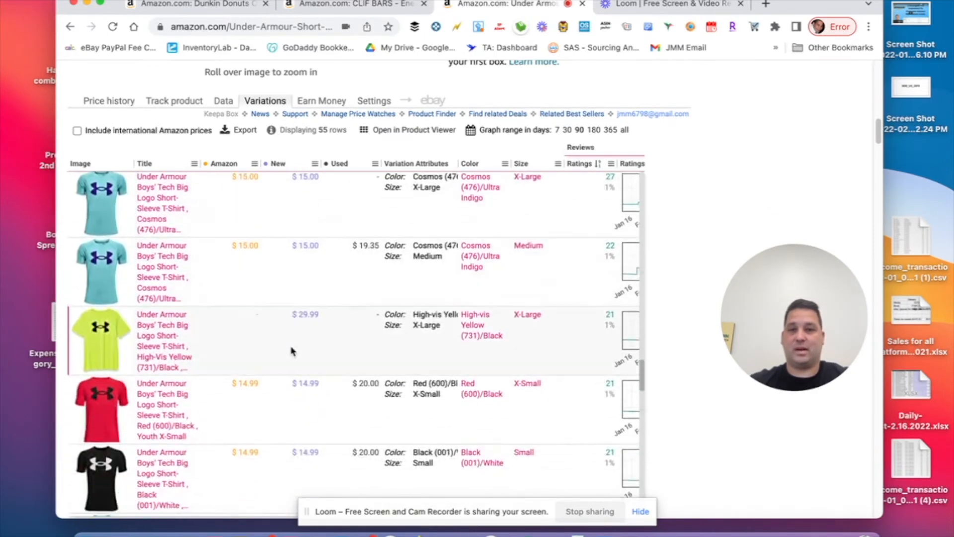
pyautogui.scroll(-7, 290, 351)
pyautogui.scroll(-5, 285, 351)
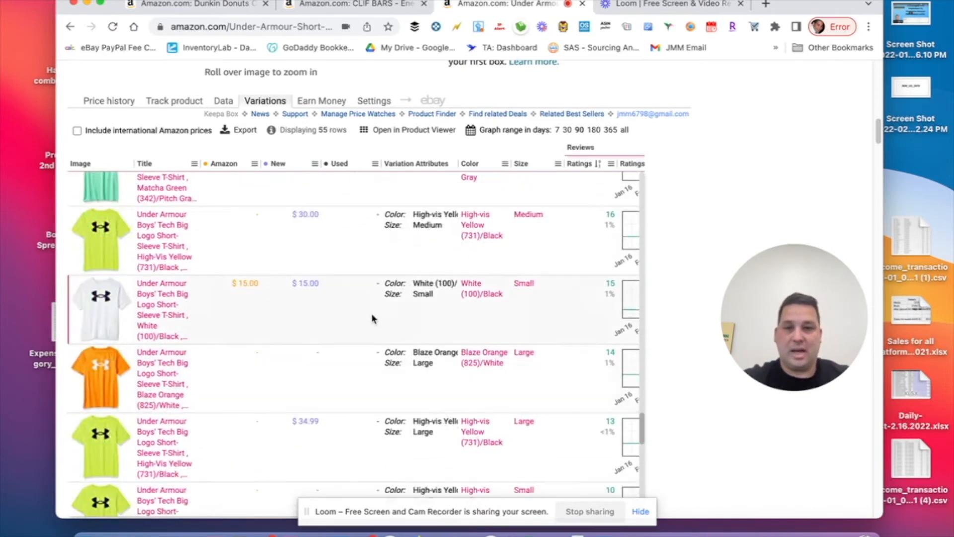
pyautogui.scroll(5, 389, 309)
pyautogui.scroll(-5, 389, 309)
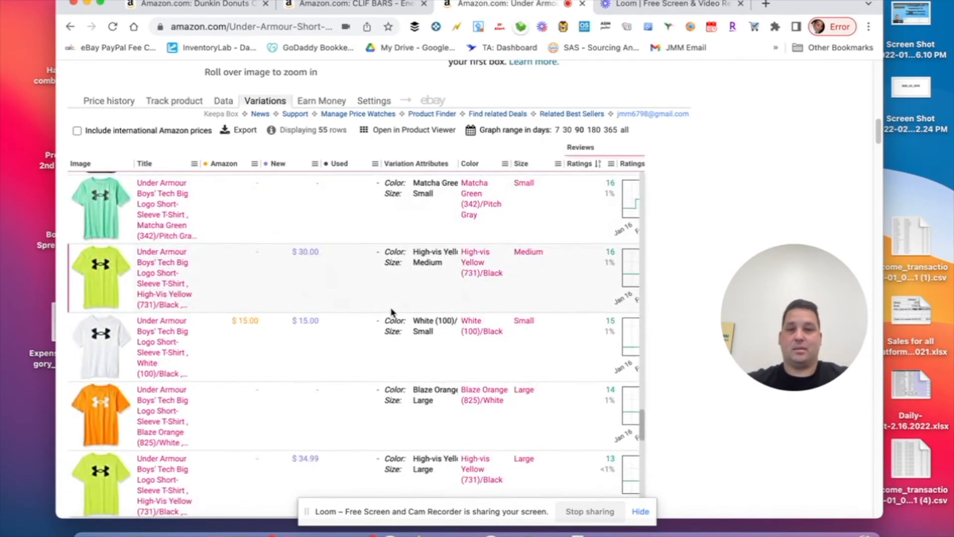
# Open the High-Vis Yellow (731)/Black Medium variation of the Under Armour T-shirt in a new tab.
pyautogui.scroll(-1, 392, 311)
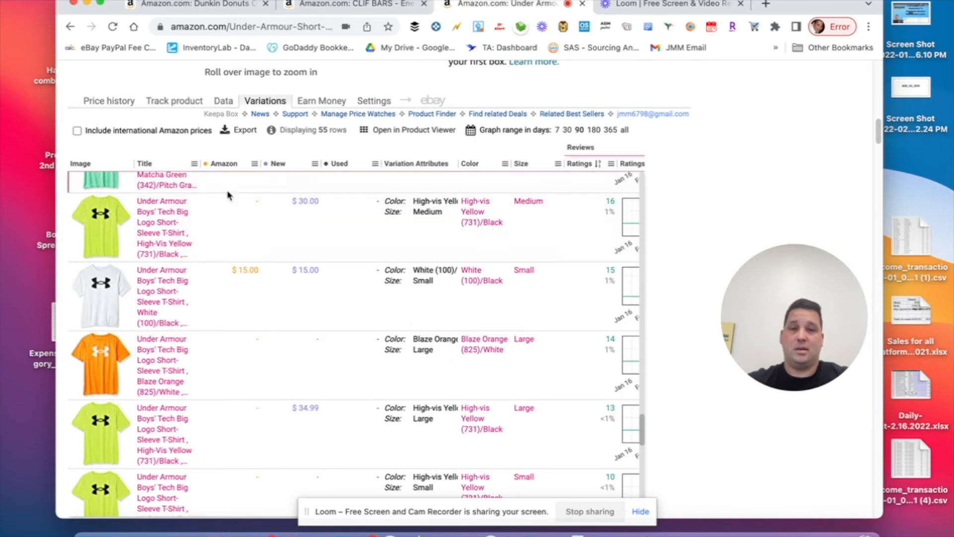
pyautogui.keyDown('super'); pyautogui.click(166, 213); pyautogui.keyUp('super')
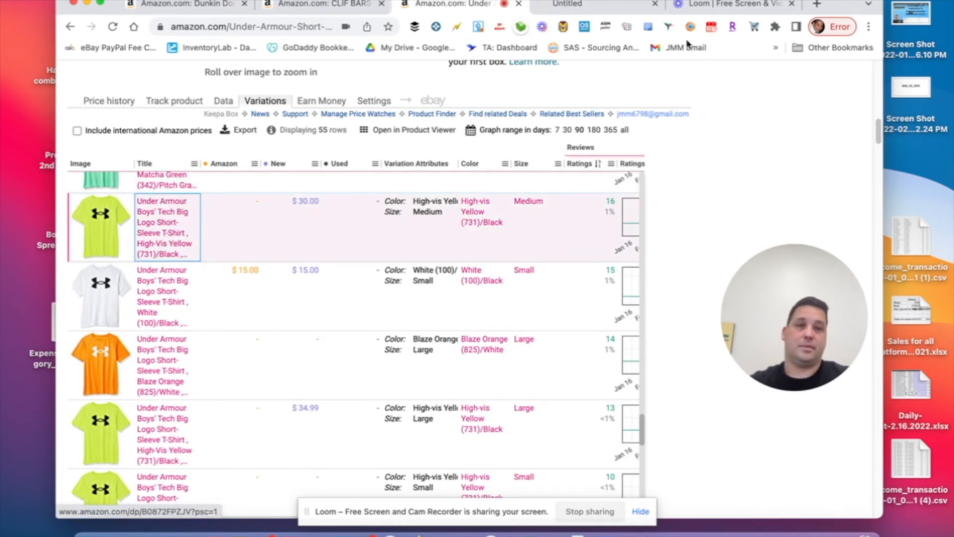
# Switch to the High-Vis Yellow (731)/Black Medium T-shirt listing, close its seller offers and check the SellerAmp quick info.
pyautogui.click(584, 4)
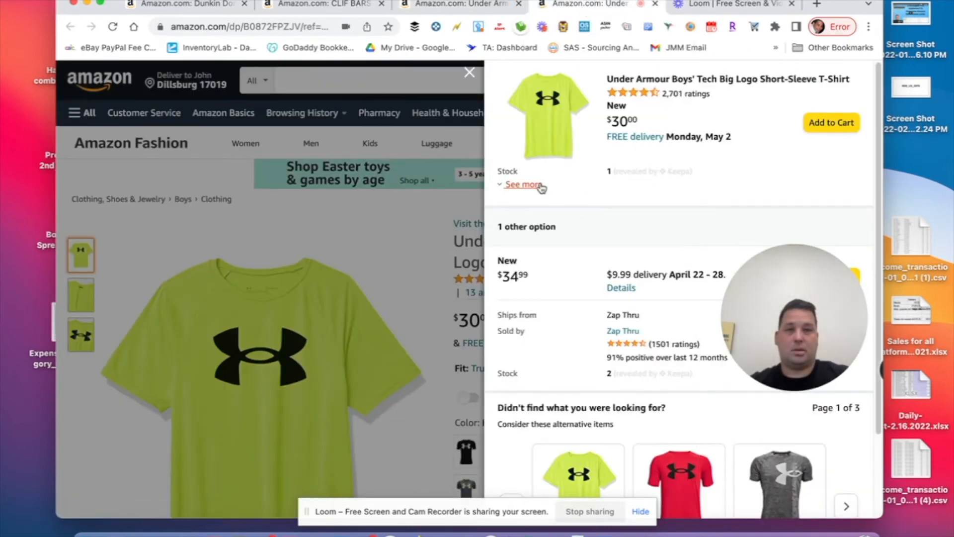
pyautogui.click(471, 72)
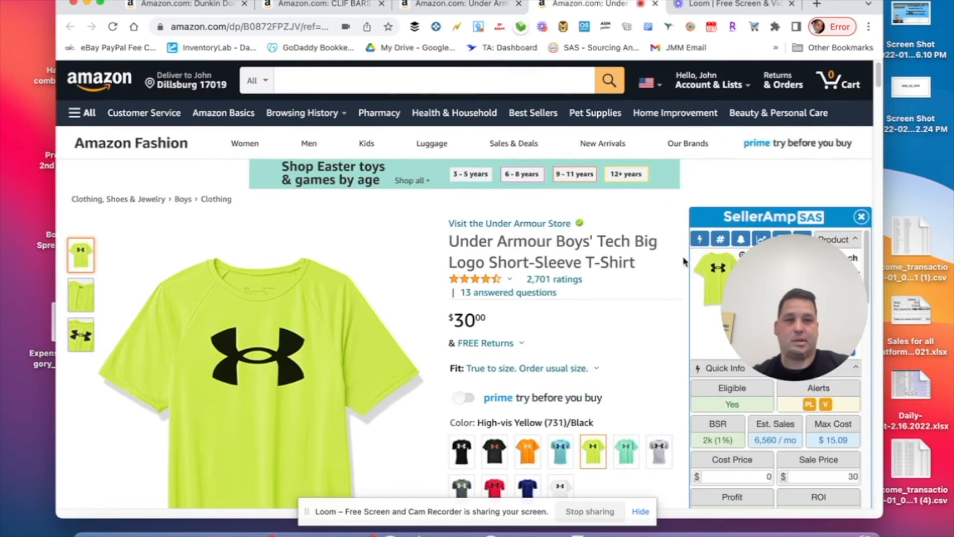
pyautogui.moveTo(773, 246); pyautogui.dragTo(383, 111)
pyautogui.scroll(-3, 671, 338)
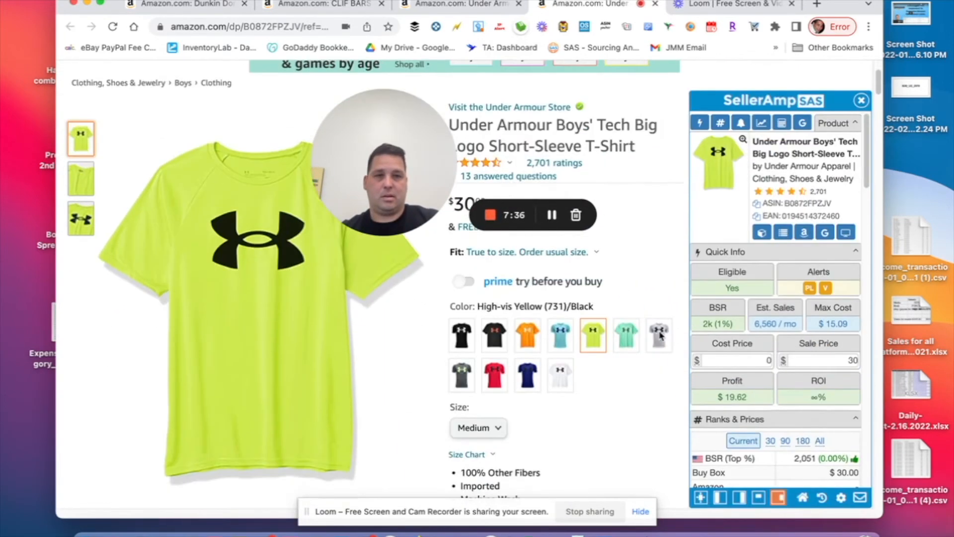
pyautogui.moveTo(407, 161); pyautogui.dragTo(517, 398)
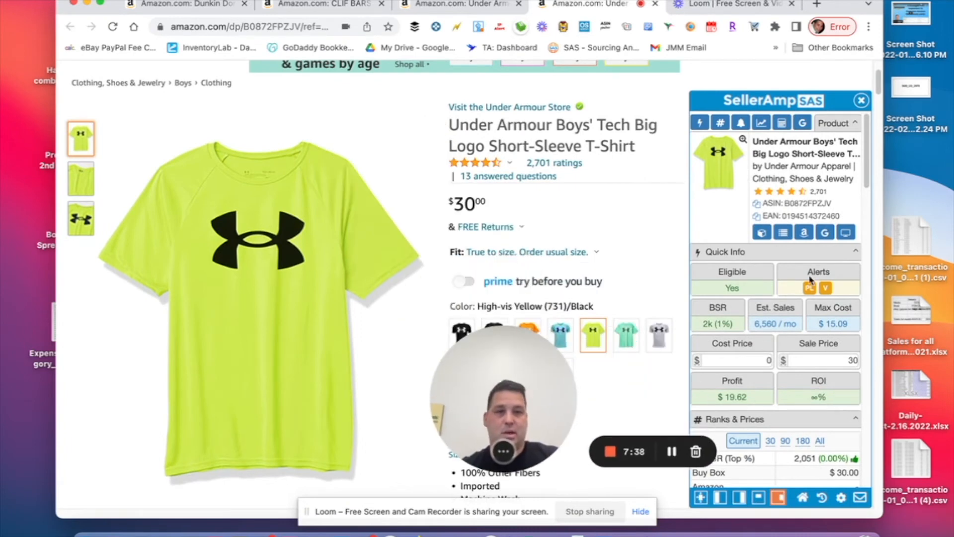
pyautogui.scroll(-1, 742, 298)
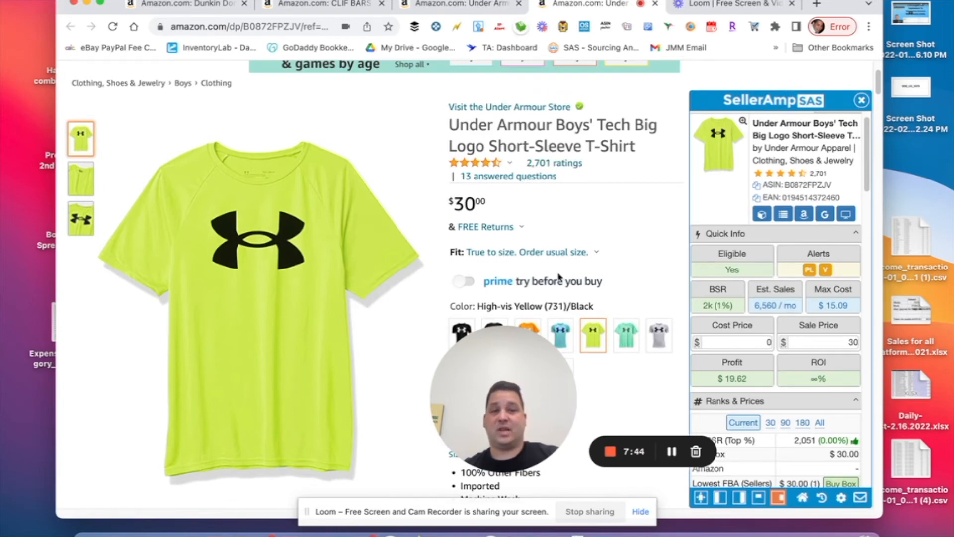
# Zoom the T-shirt's Keepa price history to March through early April and inspect the details of a recent Buy Box offer.
pyautogui.scroll(-5, 592, 279)
pyautogui.scroll(-10, 442, 277)
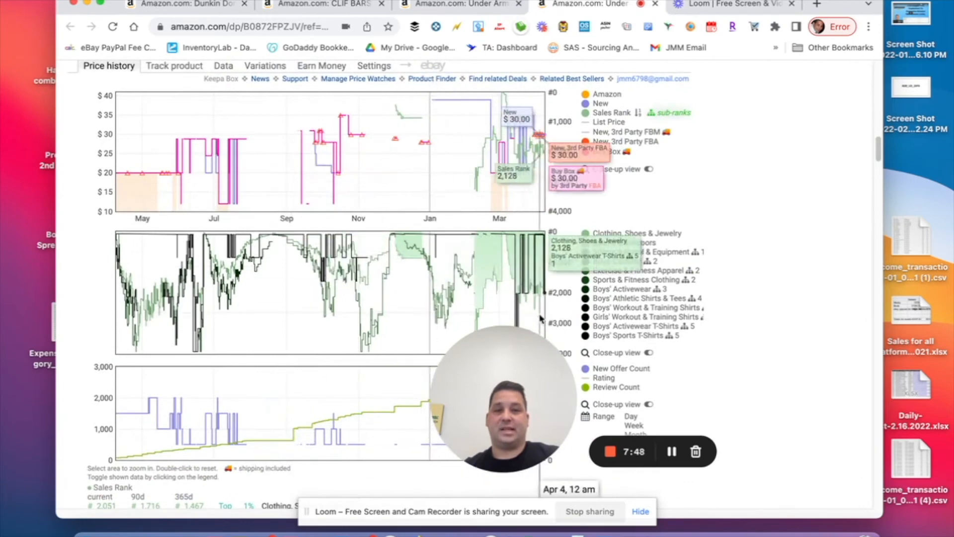
pyautogui.moveTo(508, 345); pyautogui.dragTo(642, 363)
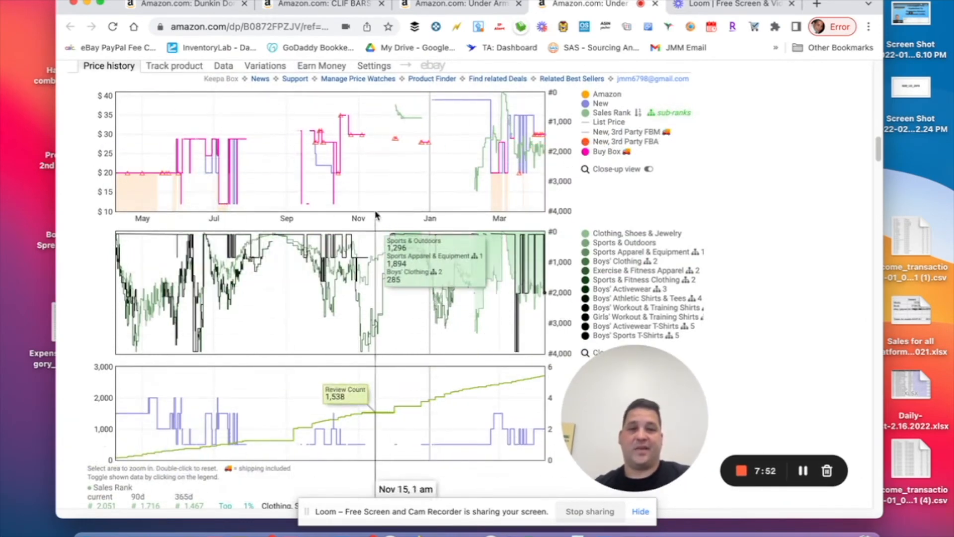
pyautogui.scroll(3, 368, 248)
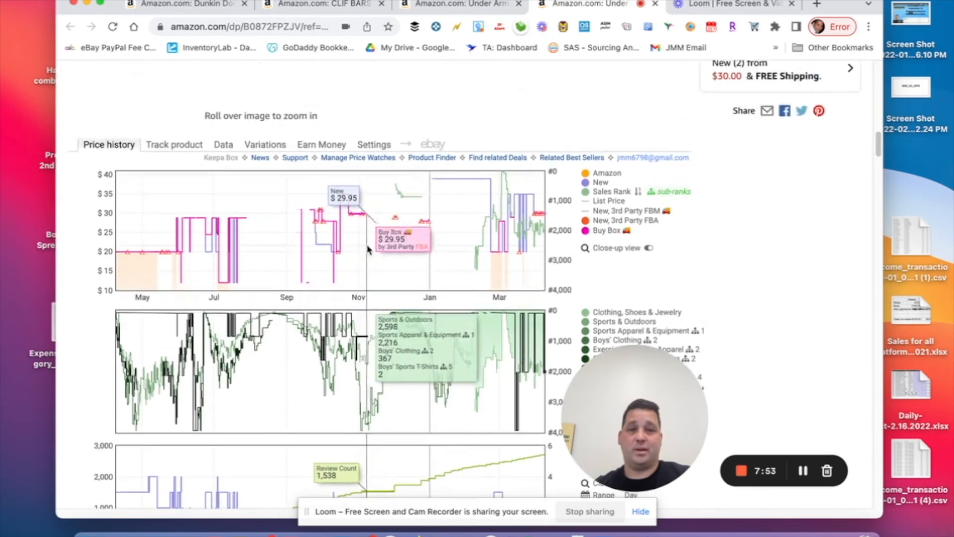
pyautogui.click(538, 213)
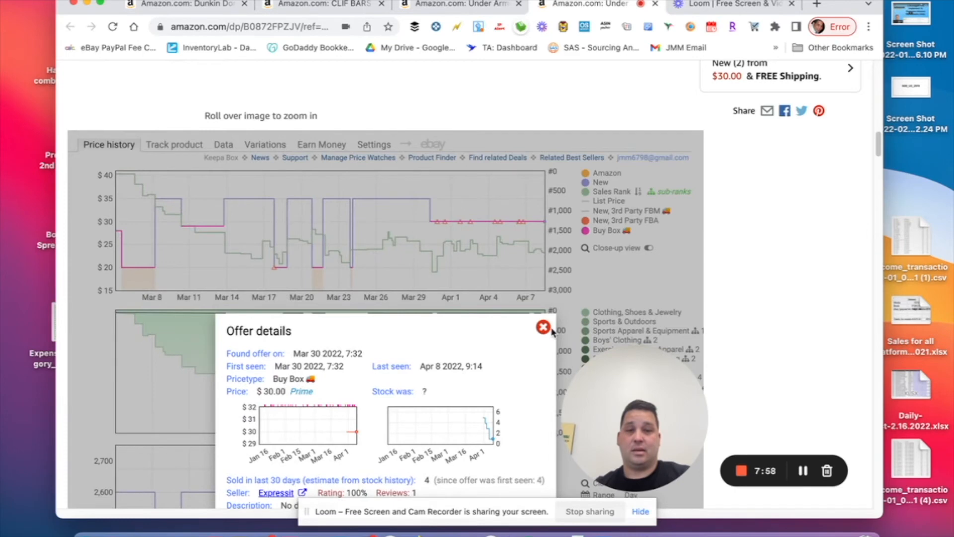
pyautogui.click(544, 327)
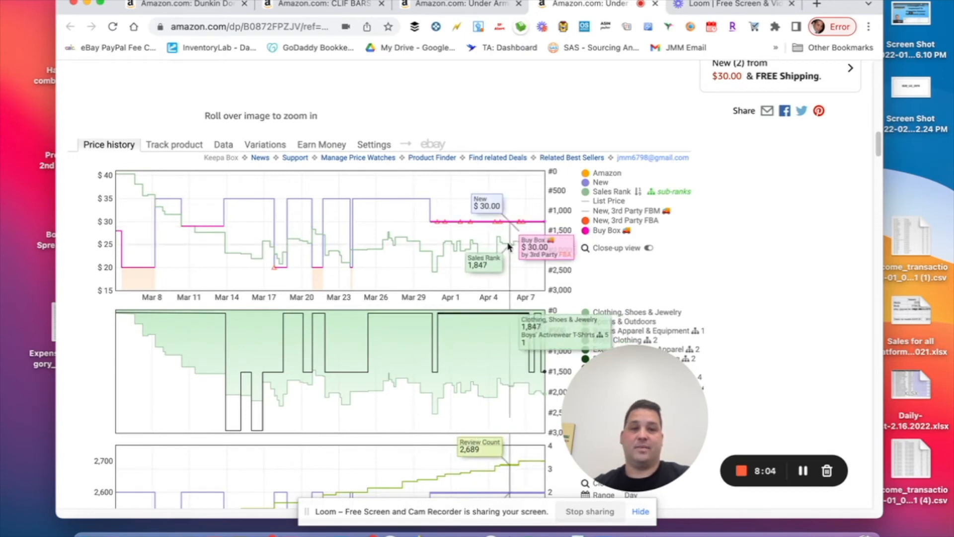
# Examine the Keepa sales rank, new offer count and review count trends for the High-Vis Yellow T-shirt.
pyautogui.scroll(-6, 477, 288)
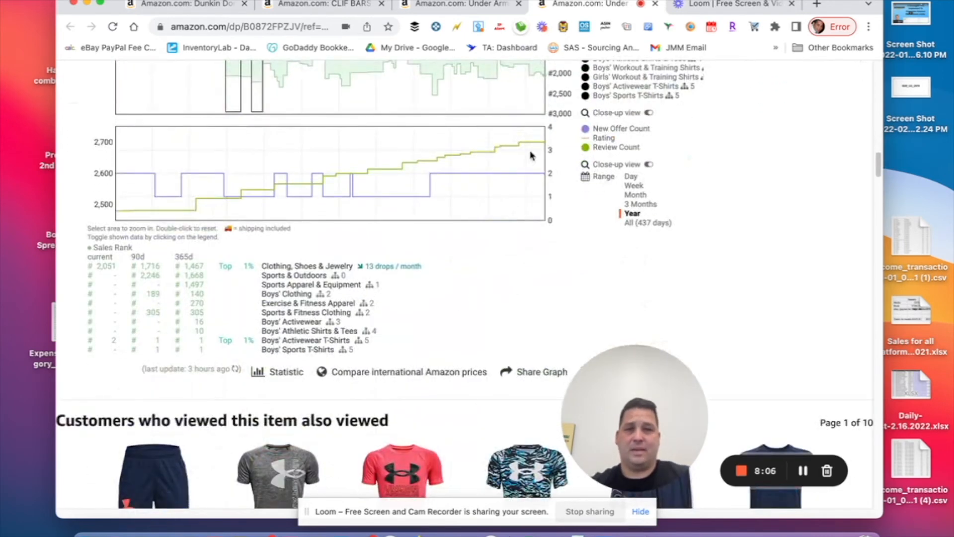
pyautogui.scroll(6, 417, 252)
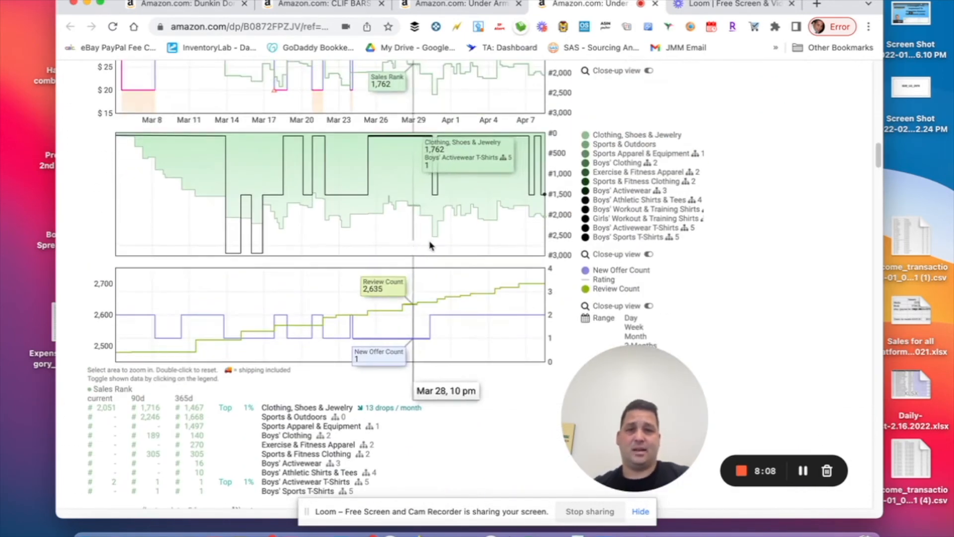
pyautogui.scroll(8, 546, 239)
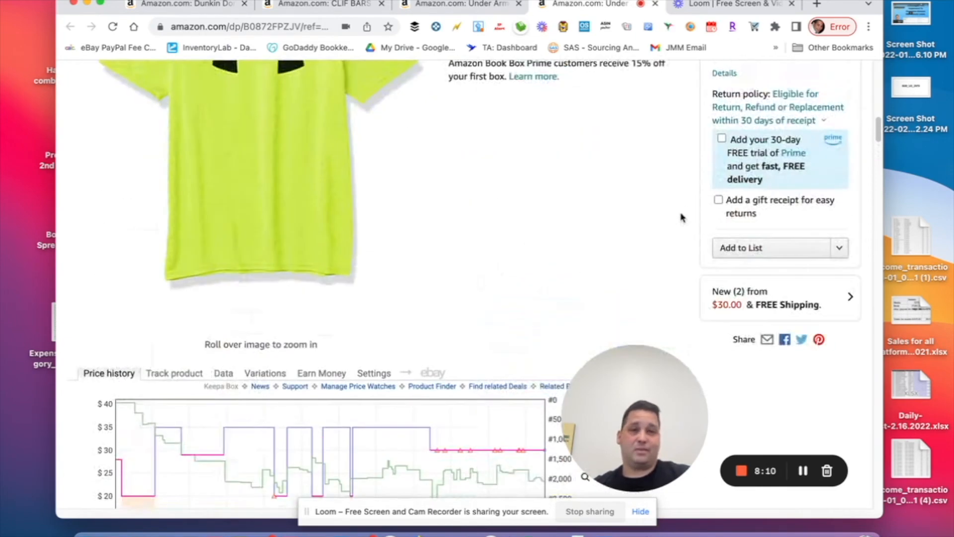
# Review the listing's stock and seller details against SellerAmp's rank, estimated sales and profit figures.
pyautogui.scroll(3, 802, 207)
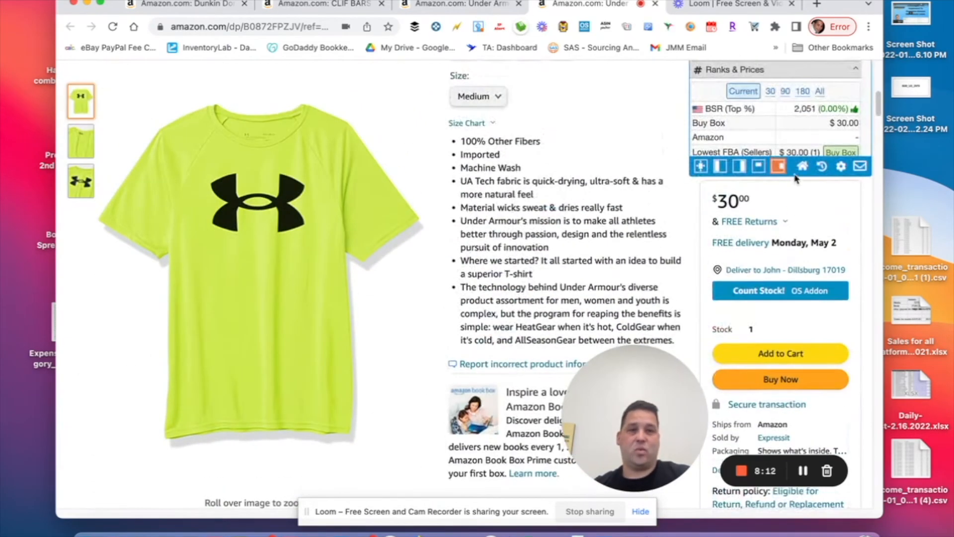
pyautogui.scroll(-1, 529, 336)
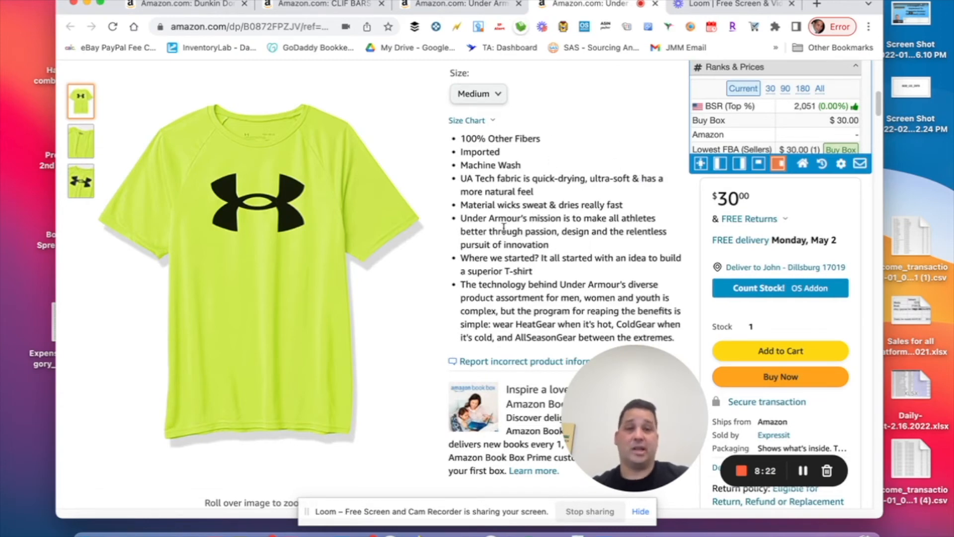
pyautogui.scroll(1, 531, 235)
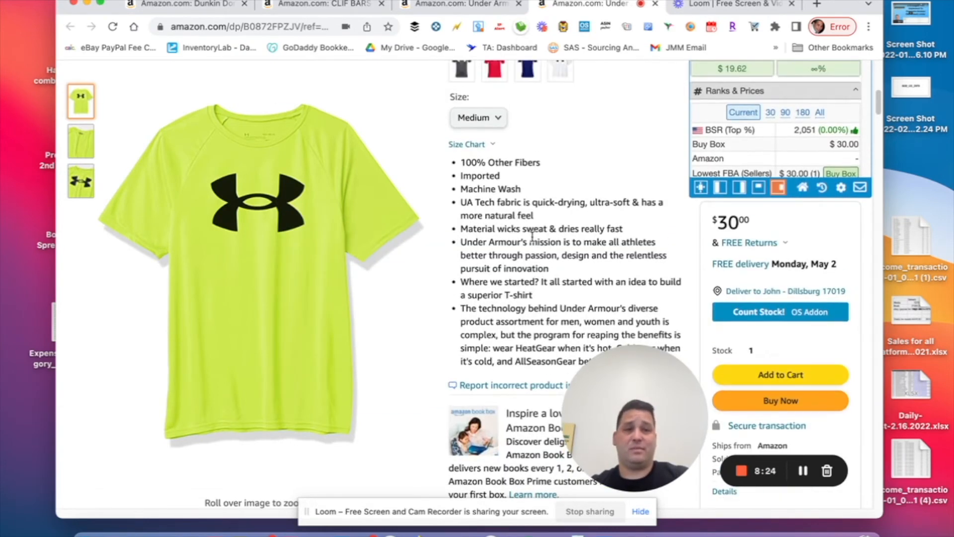
pyautogui.scroll(5, 533, 236)
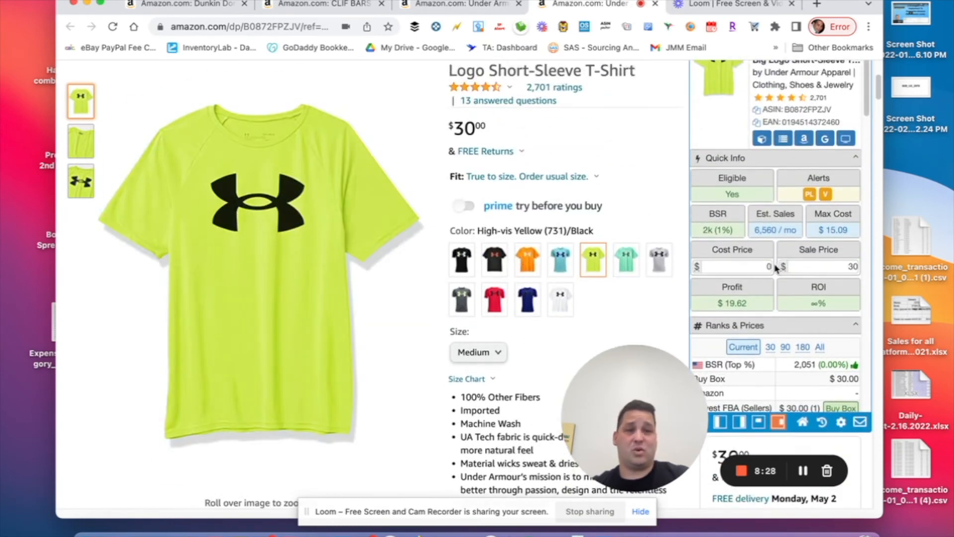
pyautogui.scroll(1, 778, 226)
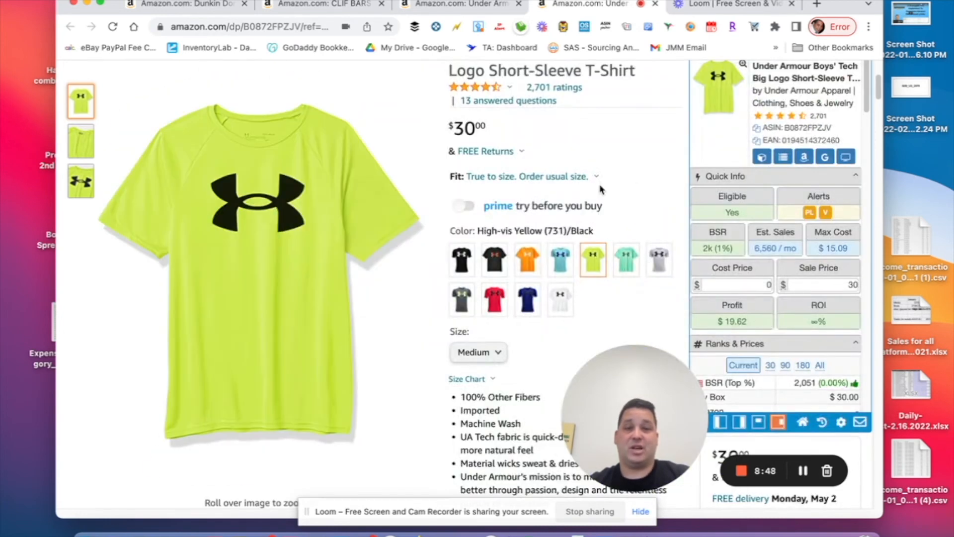
pyautogui.scroll(4, 601, 189)
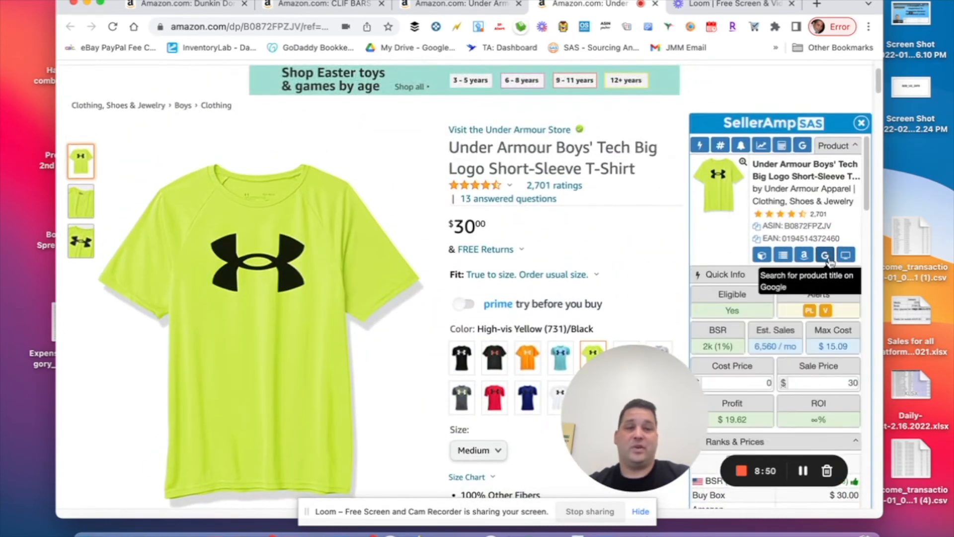
# Search Google for the T-shirt's title from SellerAmp and check color prices on the DICK'S Sporting Goods page for the Hi Vis Yellow/Black Medium.
pyautogui.click(826, 255)
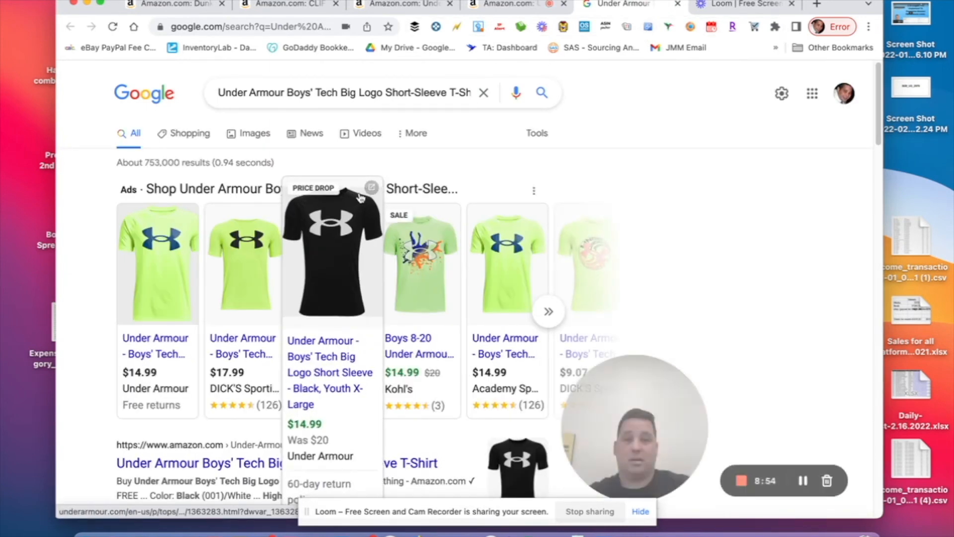
pyautogui.moveTo(220, 366)
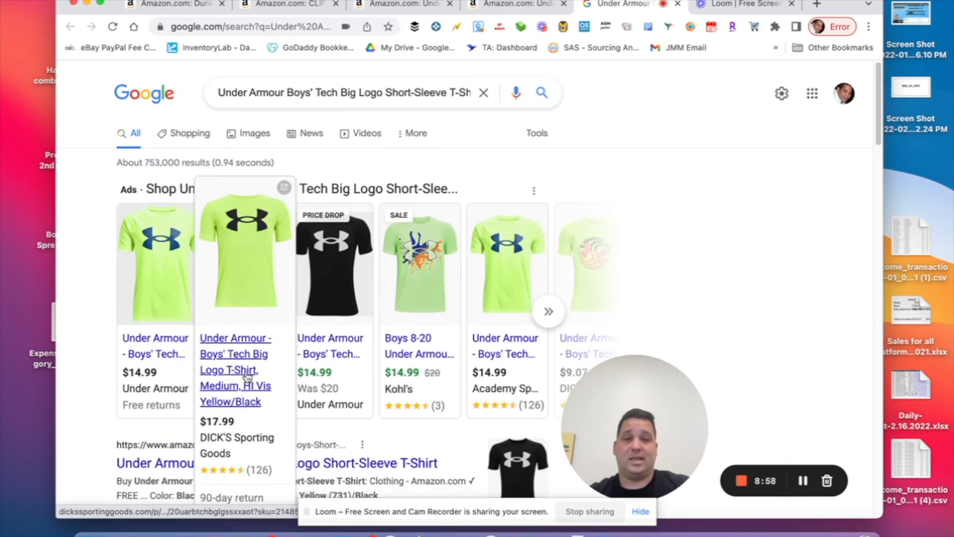
pyautogui.click(247, 375)
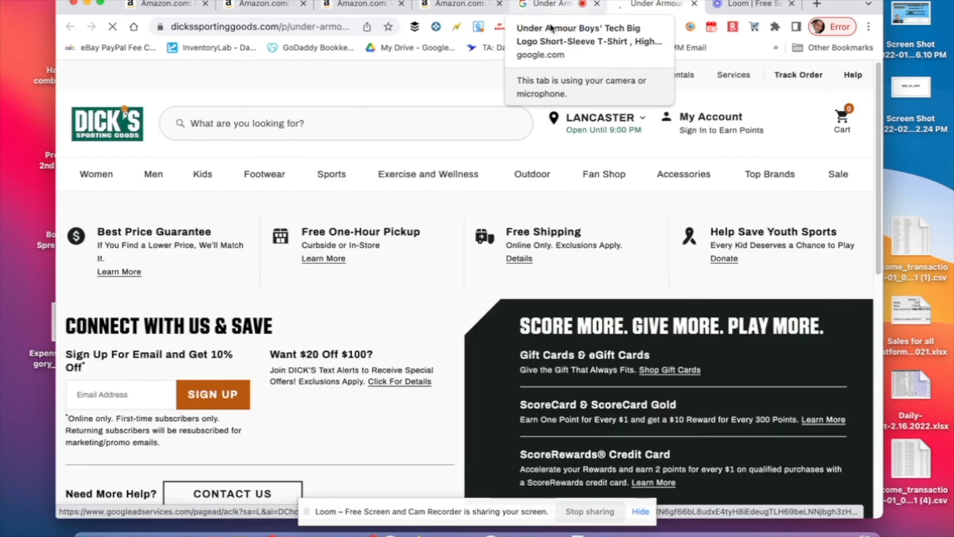
pyautogui.click(549, 5)
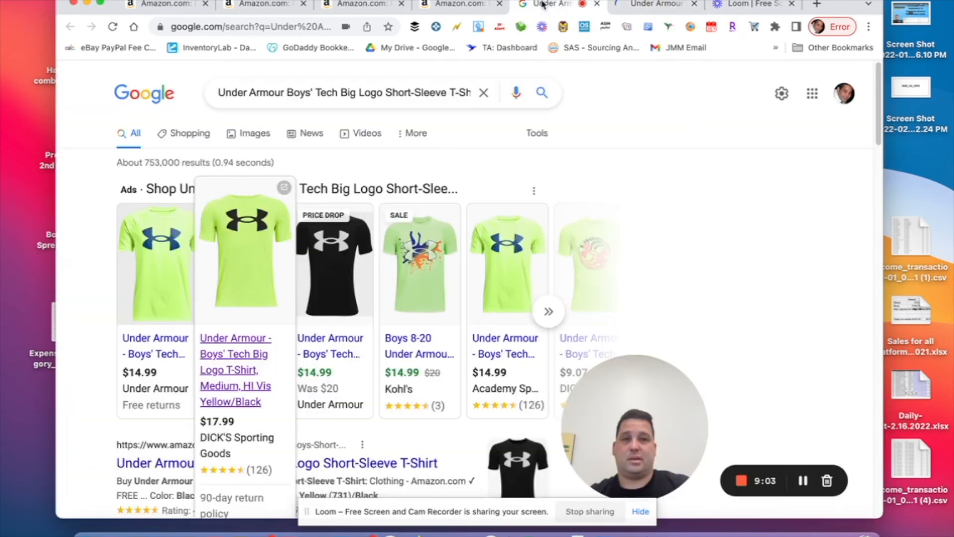
pyautogui.click(635, 3)
pyautogui.scroll(-8, 547, 323)
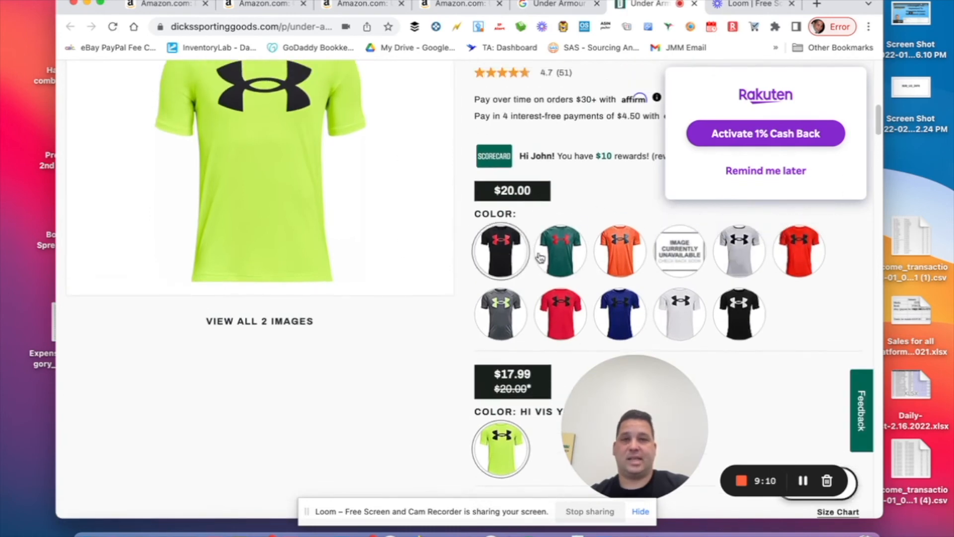
# Compare the Google shopping offers, the Amazon listing and the DICK'S Sporting Goods page for the High-Vis Yellow T-shirt.
pyautogui.click(555, 3)
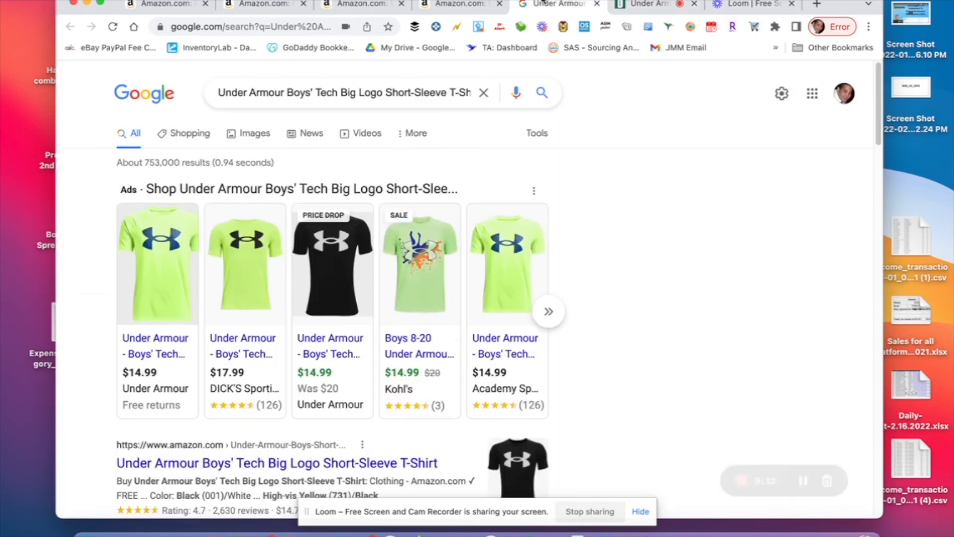
pyautogui.click(452, 4)
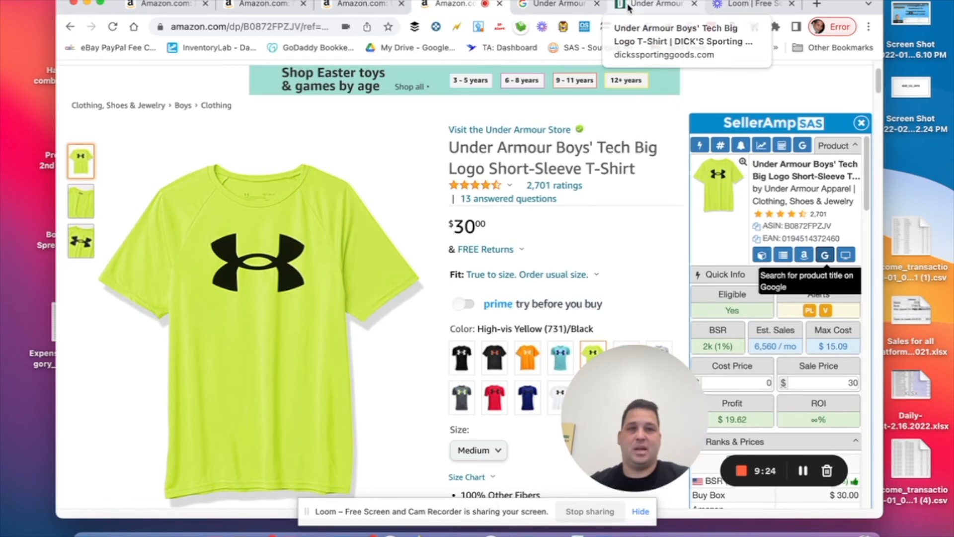
pyautogui.click(628, 7)
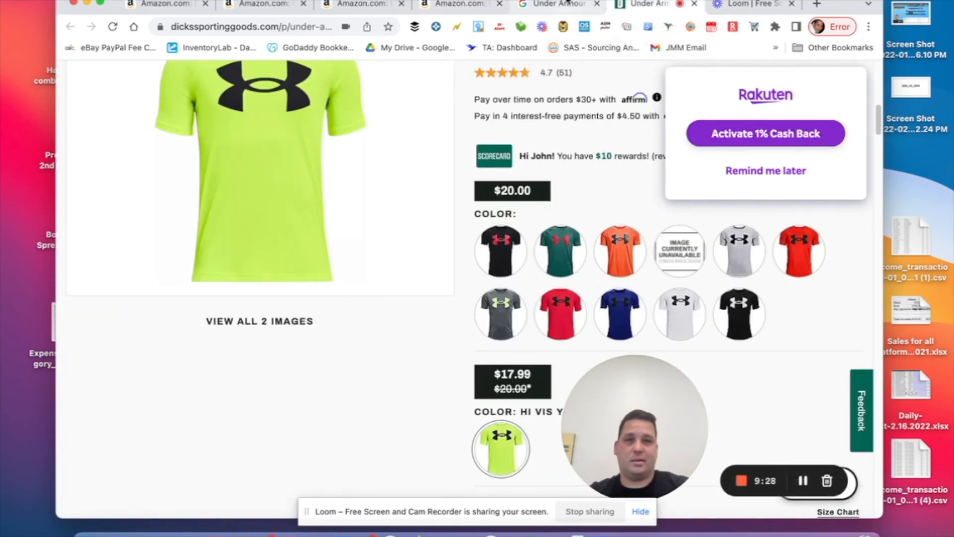
pyautogui.click(563, 5)
pyautogui.click(625, 7)
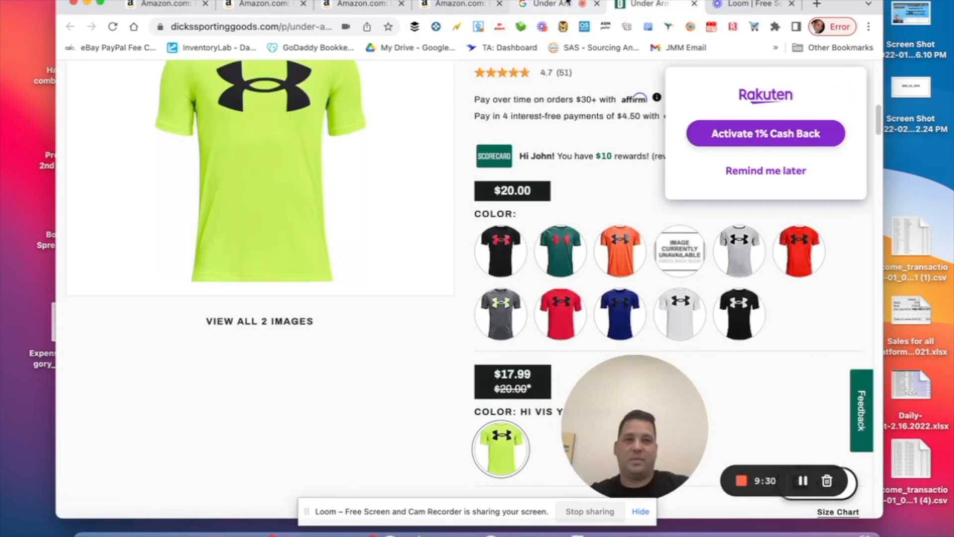
# Return to the Amazon listing and set the SellerAmp cost price to 18.00.
pyautogui.click(549, 4)
pyautogui.click(457, 4)
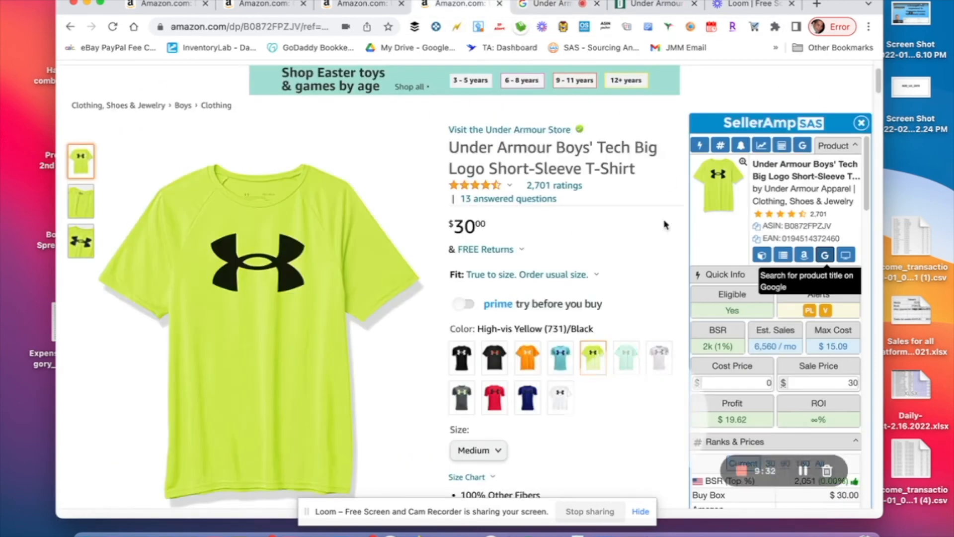
pyautogui.click(755, 380)
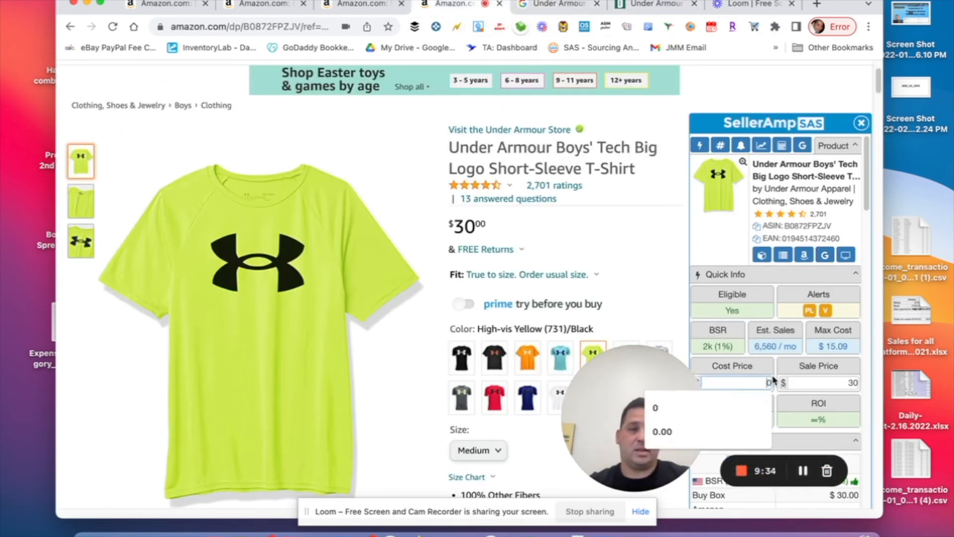
pyautogui.write('18.00')
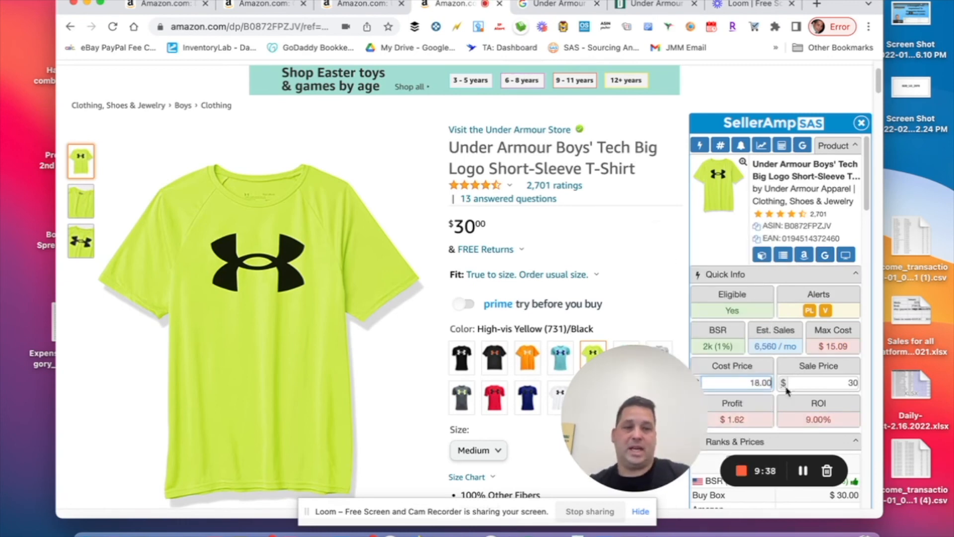
# Check SellerAmp's ranks, prices and alerts for the T-shirt, followed by its Keepa price history.
pyautogui.scroll(-5, 787, 390)
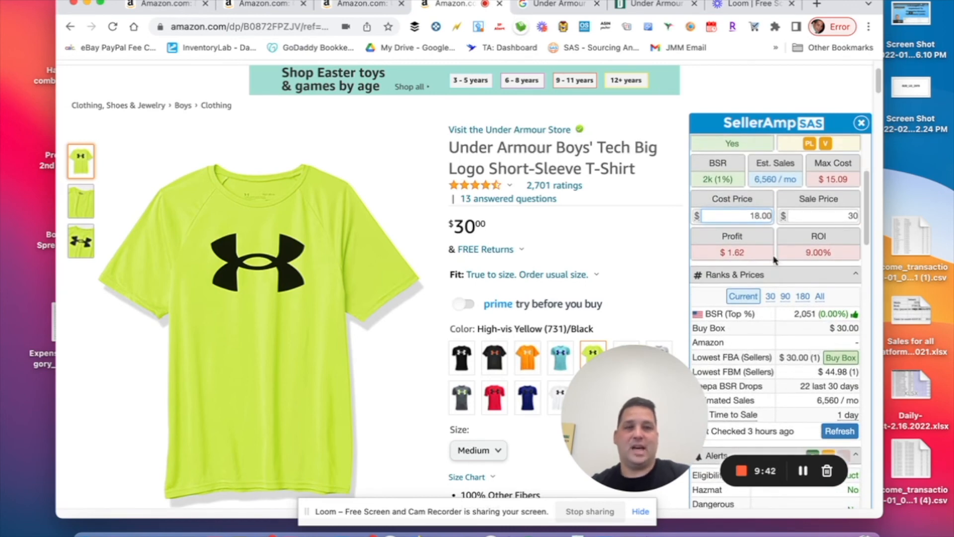
pyautogui.scroll(-3, 555, 279)
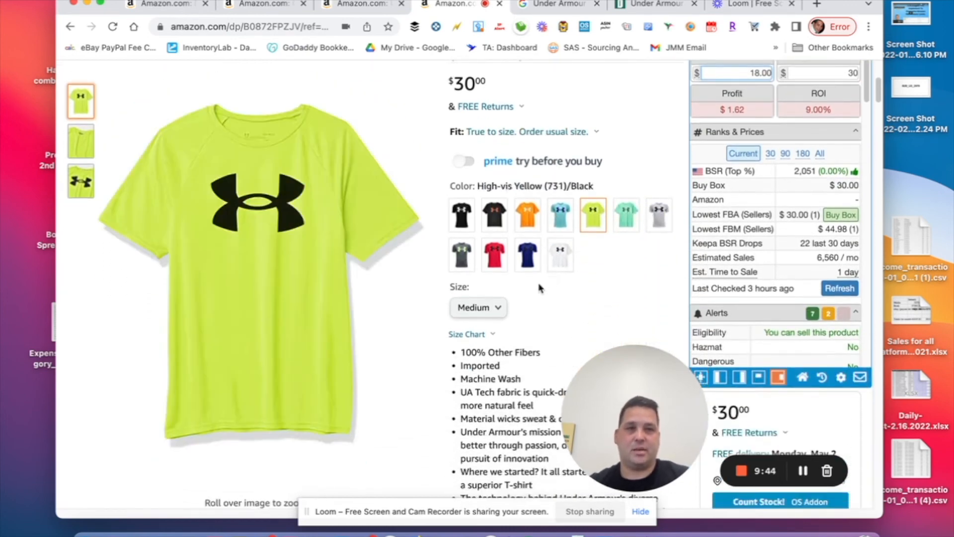
pyautogui.scroll(-2, 498, 299)
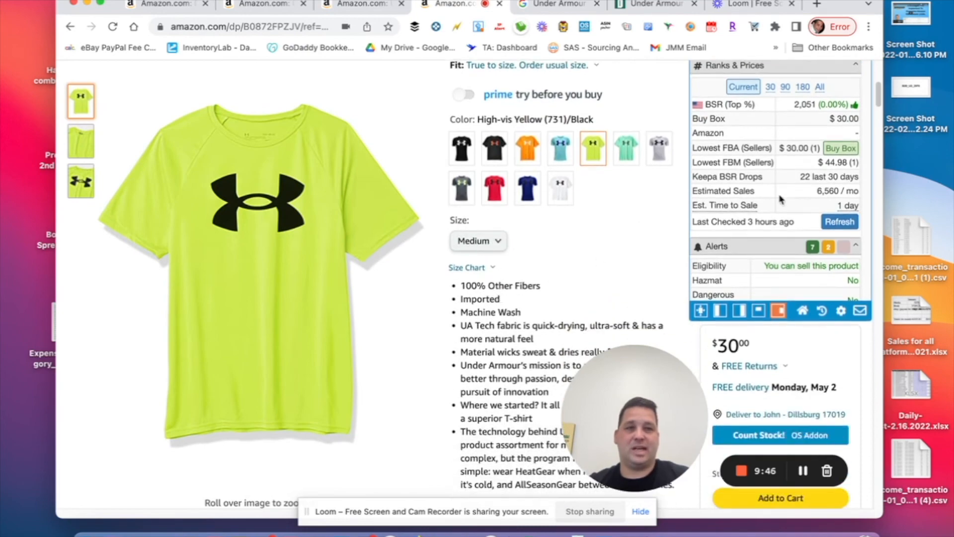
pyautogui.scroll(-7, 546, 255)
pyautogui.scroll(-1, 542, 261)
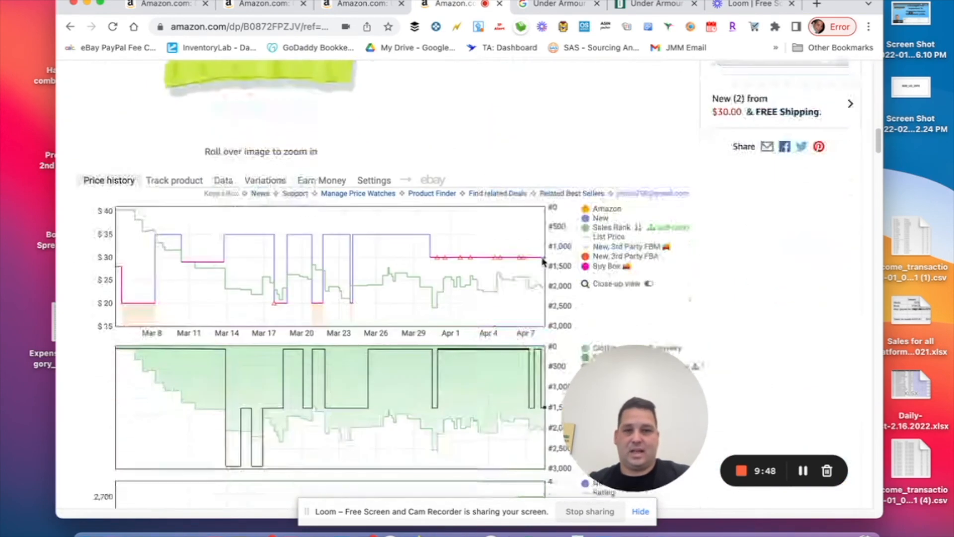